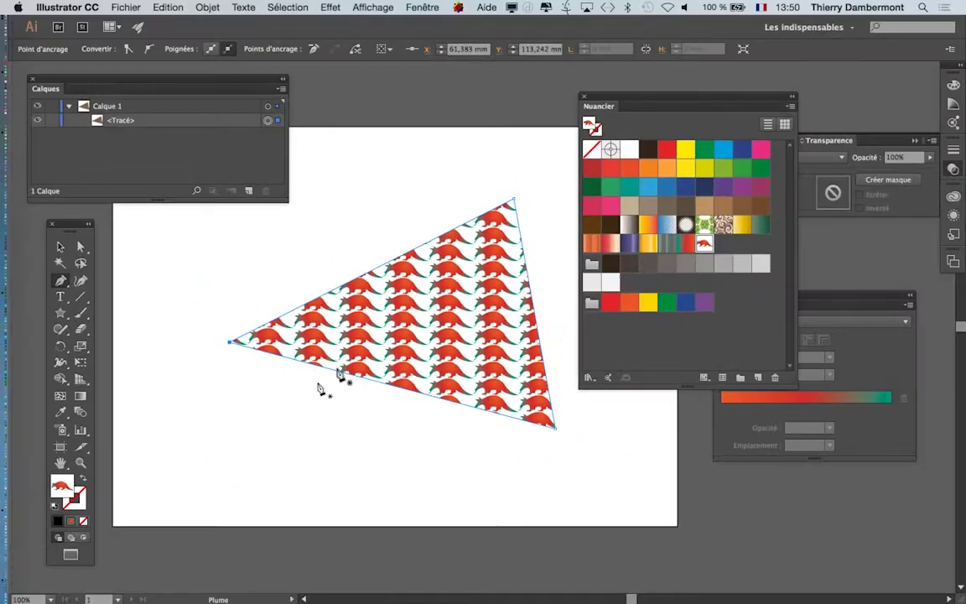
Move the anteater-patterned triangle toward the upper-left corner of the artboard to free space below it
left_click_drag(435, 313, 264, 432)
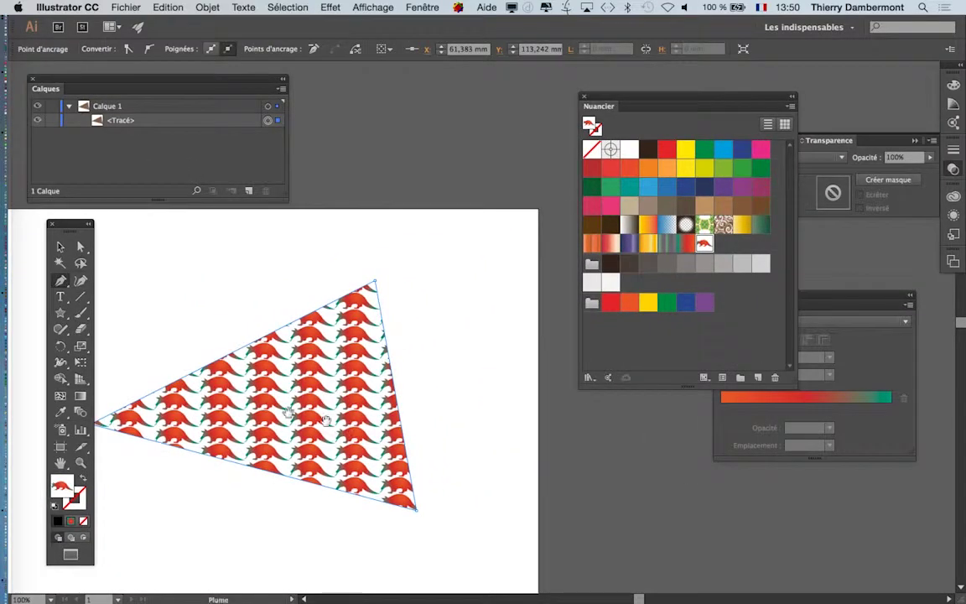
left_click_drag(325, 420, 435, 403)
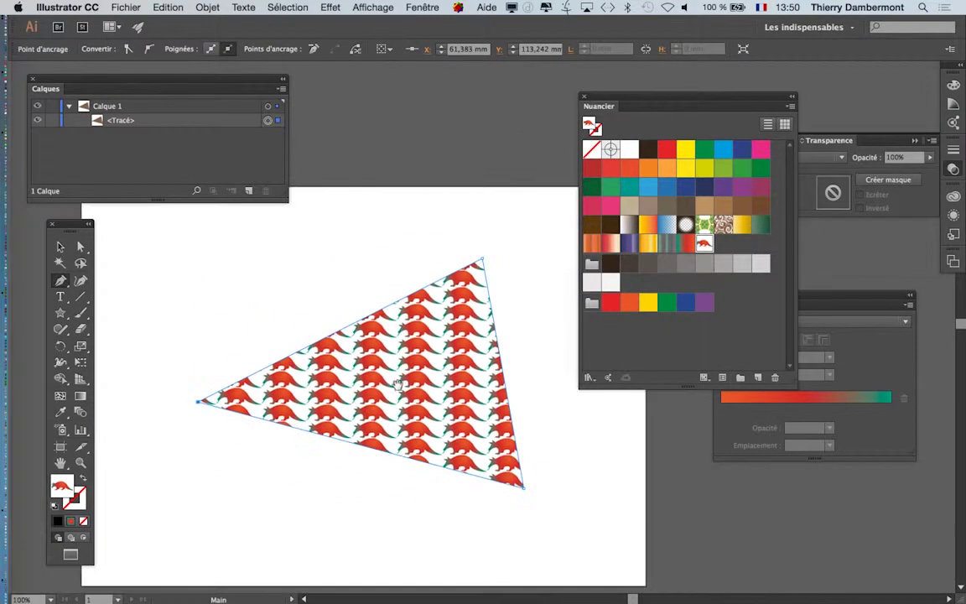
scroll(344, 348, "up", 2)
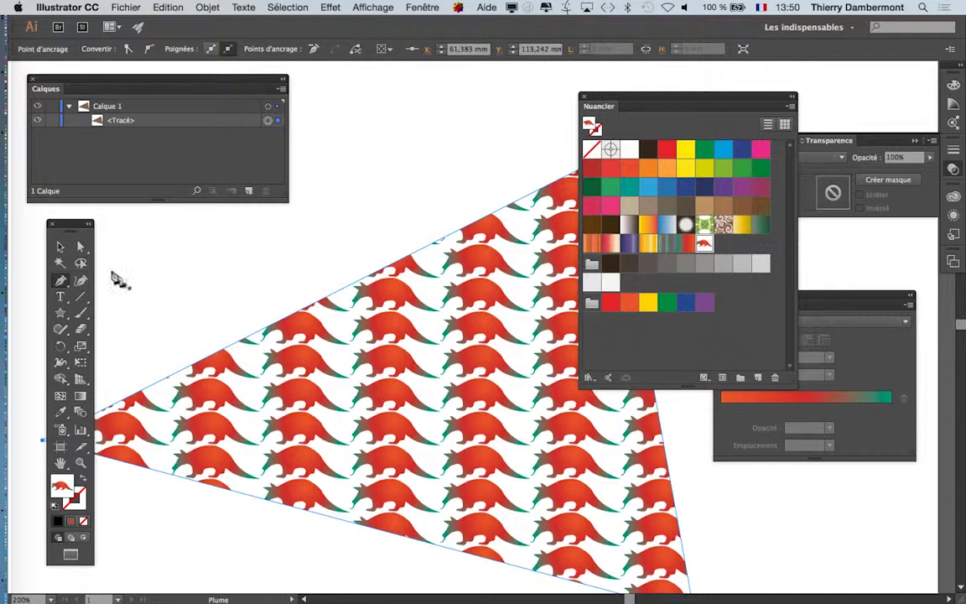
left_click(61, 248)
scroll(327, 373, "down", 2)
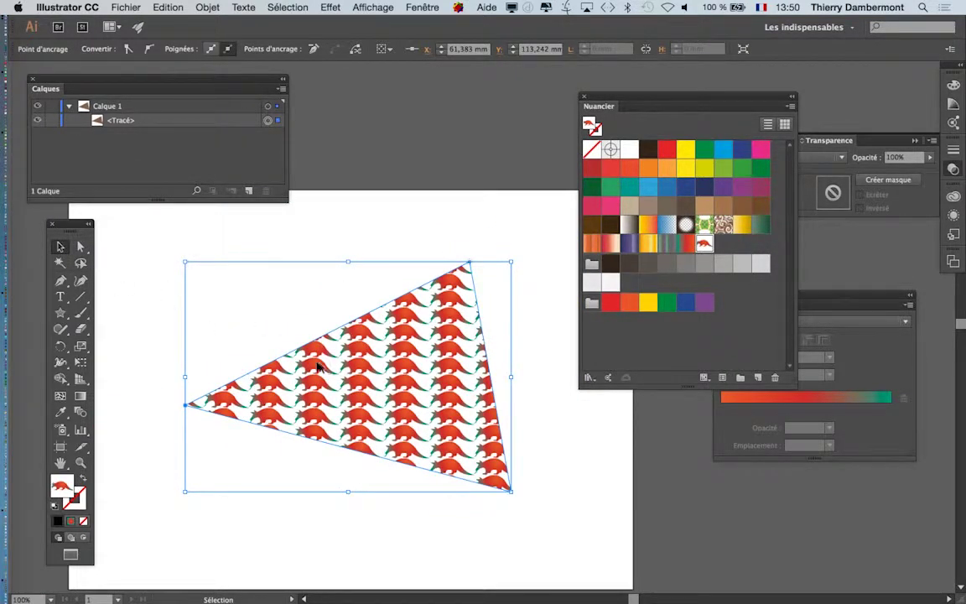
left_click_drag(317, 366, 233, 304)
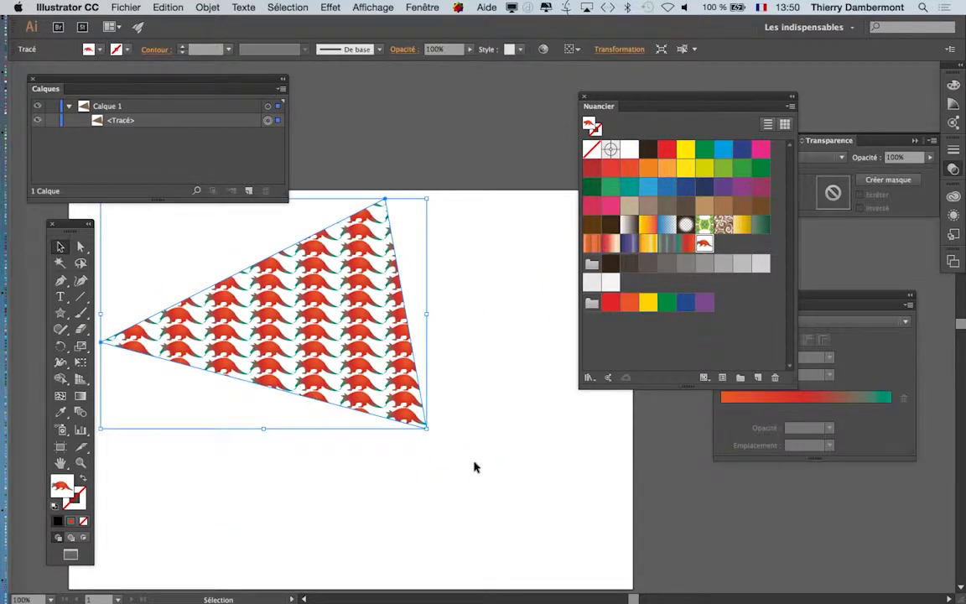
Draw a closed triangle about 191 mm wide with the Pen tool below the first one, using the anteater pattern fill, and deselect it
left_click(60, 280)
left_click(191, 406)
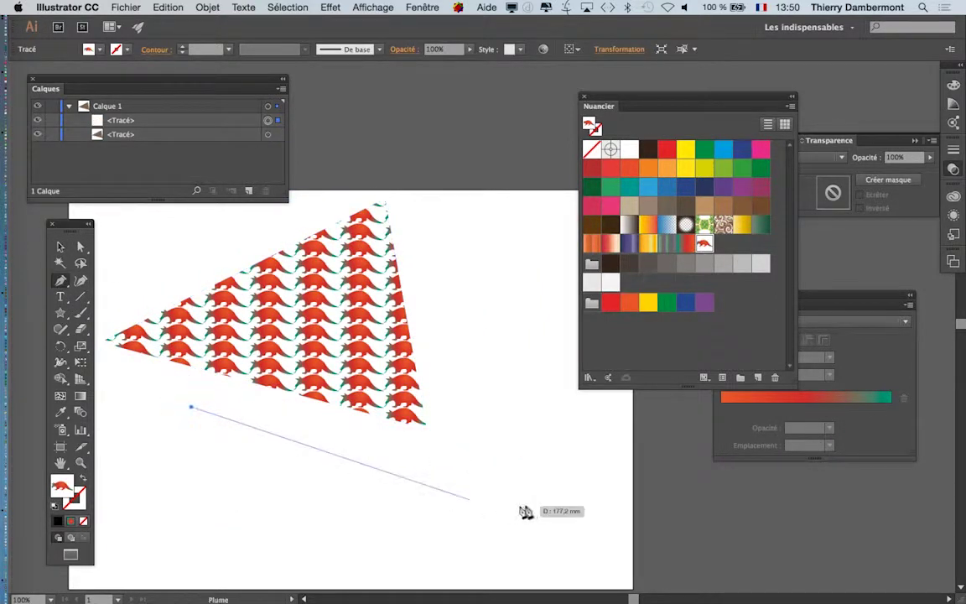
left_click(554, 506)
left_click(237, 565)
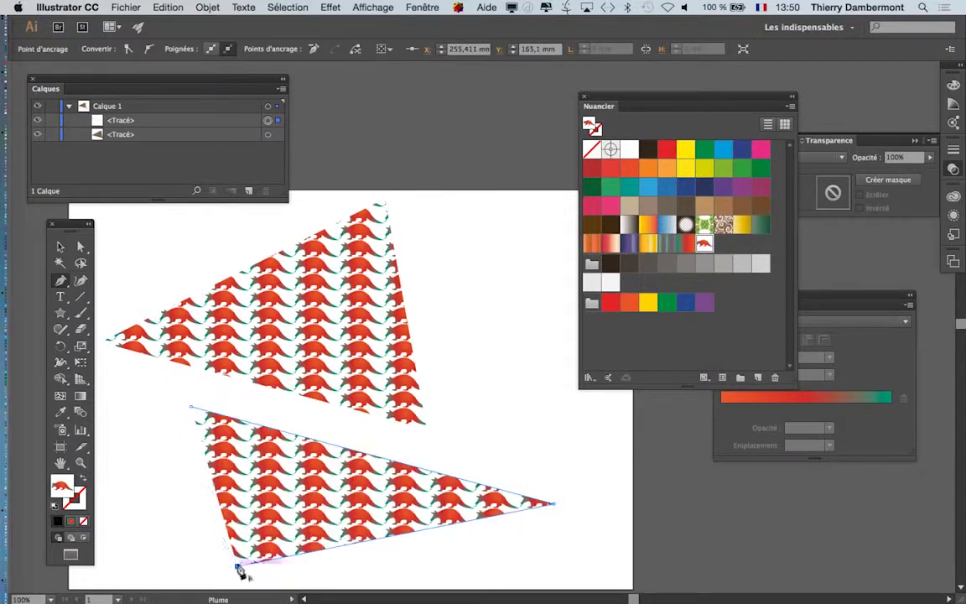
left_click(191, 408)
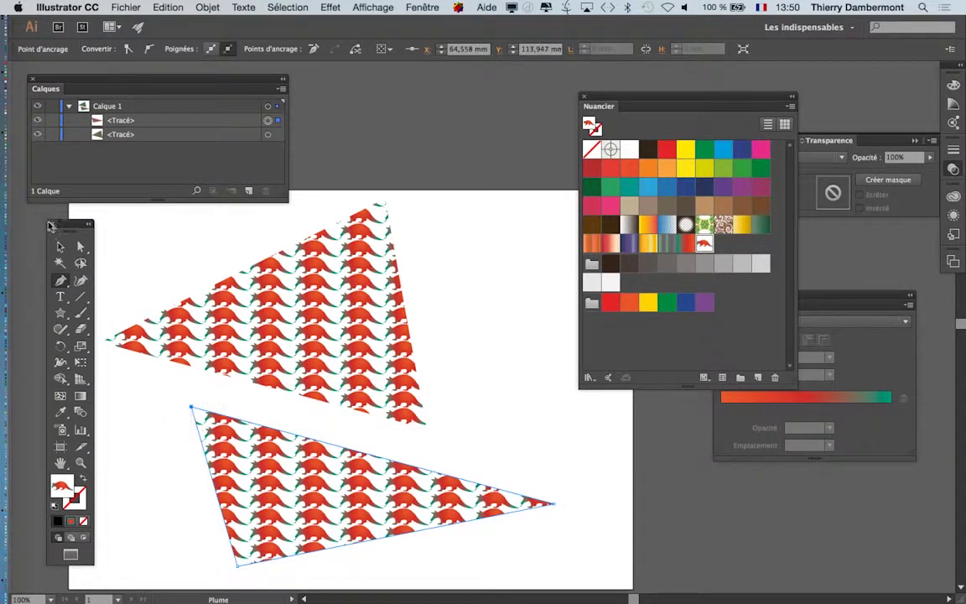
left_click(61, 247)
left_click(156, 396)
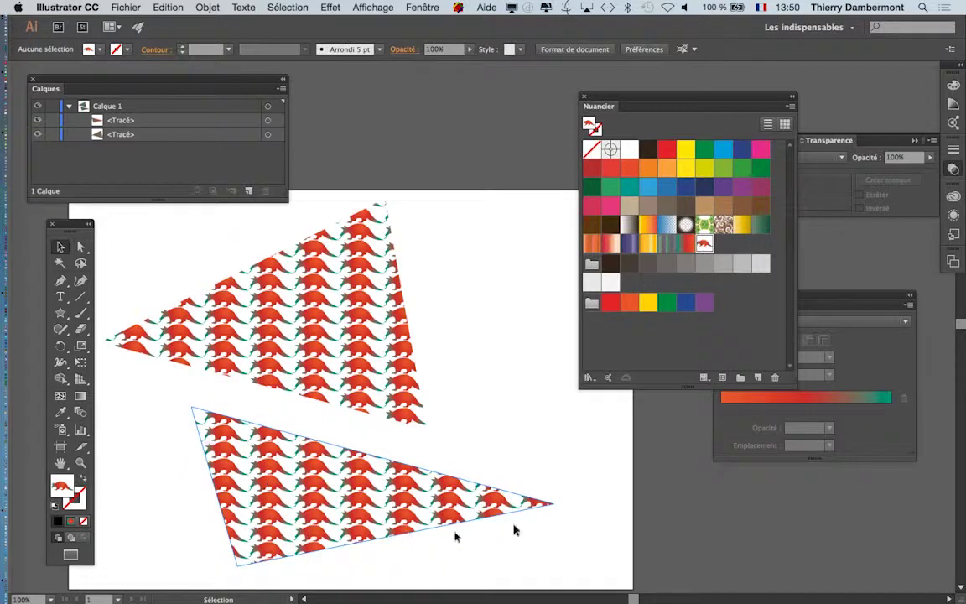
Save a new version of the document as vectorisation - 04.ai in Adobe Illustrator format with the default Illustrator CC options
left_click(124, 5)
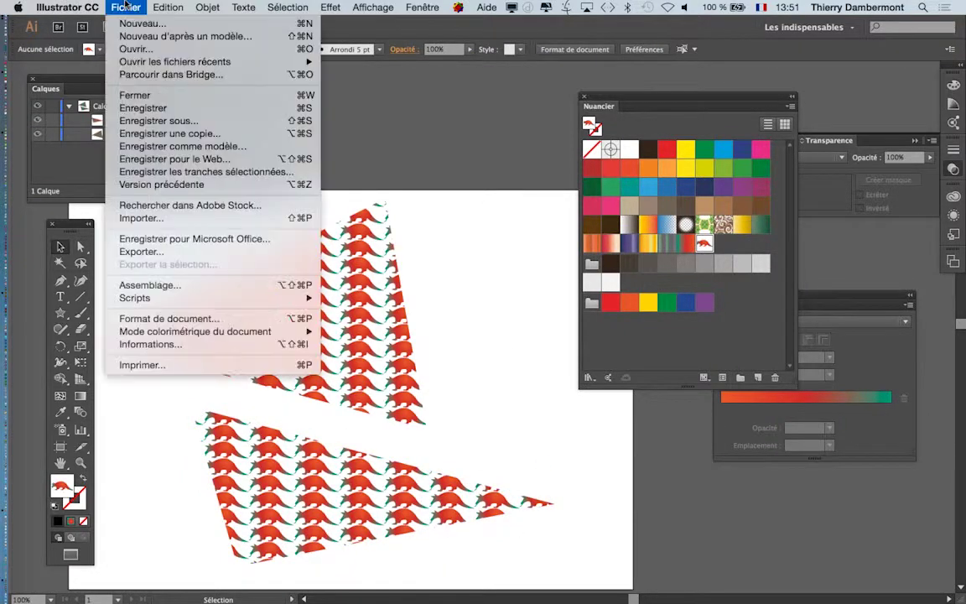
left_click(160, 121)
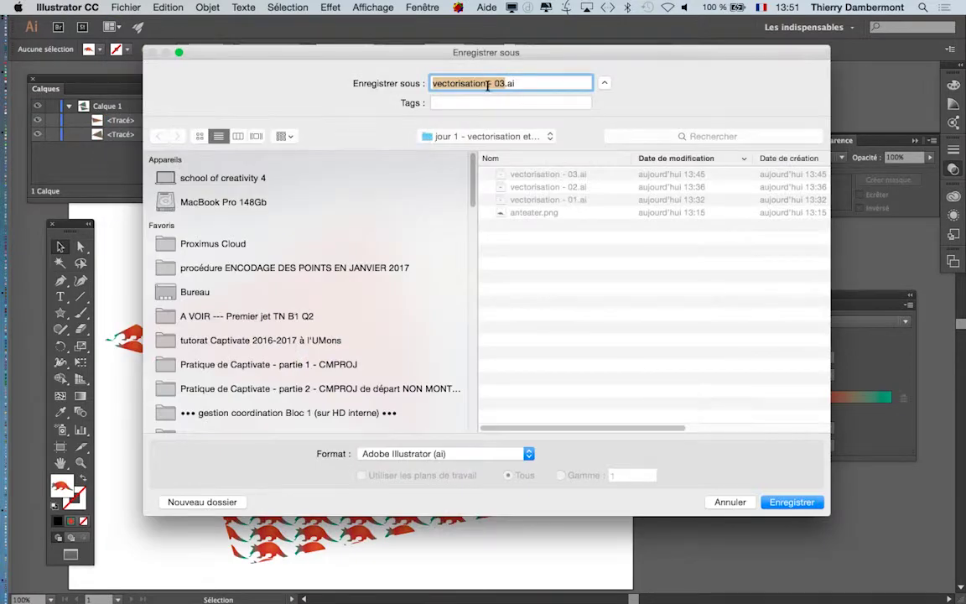
left_click(504, 83)
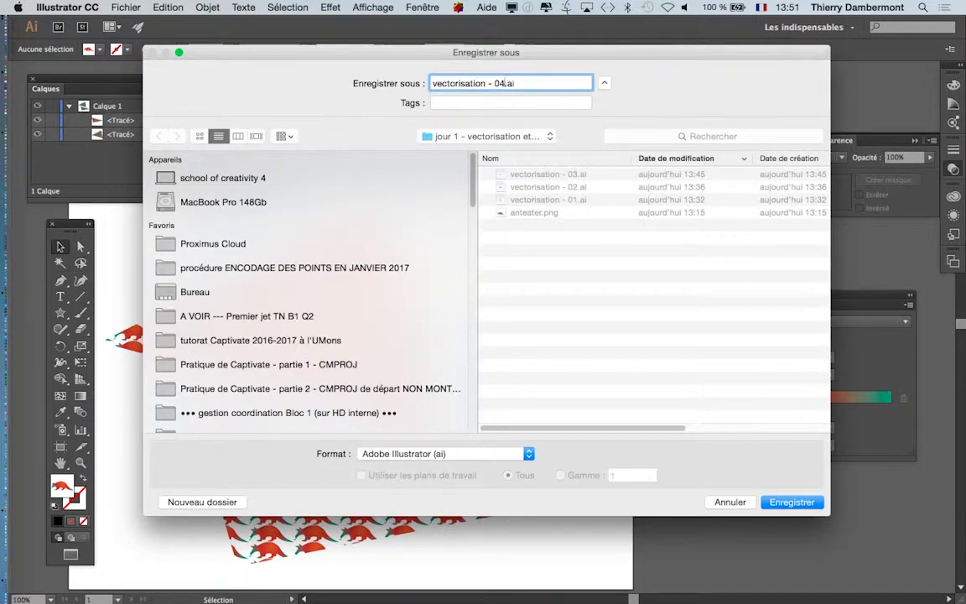
type("4")
left_click(799, 502)
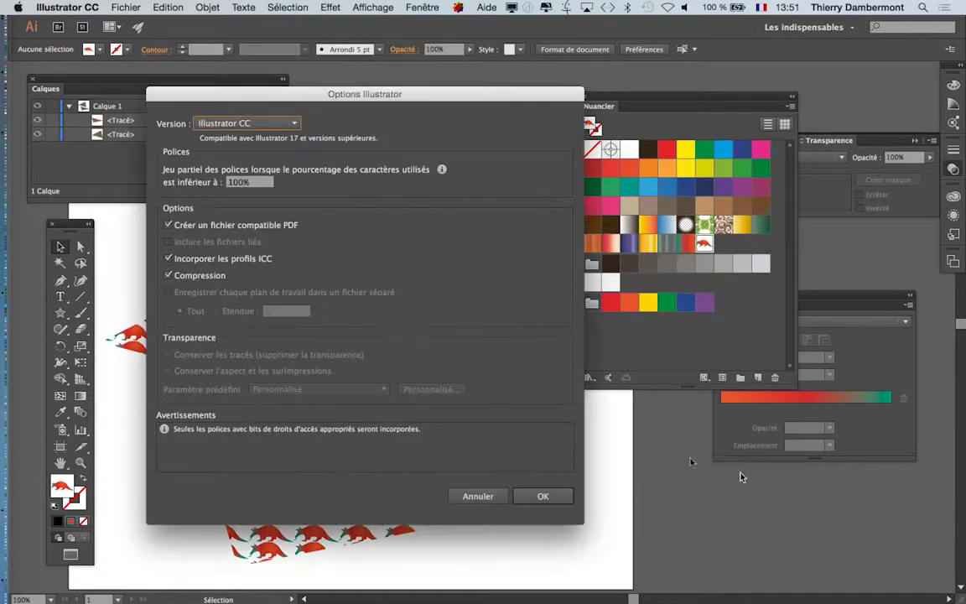
left_click(552, 494)
Give both patterned triangles a medium-blue stroke, raise its weight to 6 pt, and deselect them
left_click(344, 399)
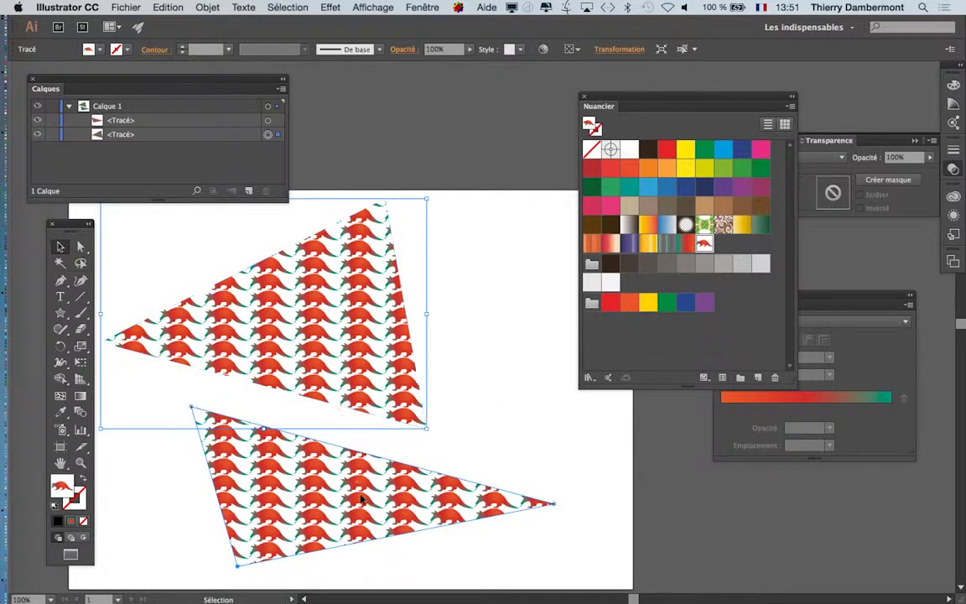
left_click(336, 541)
key("super+a")
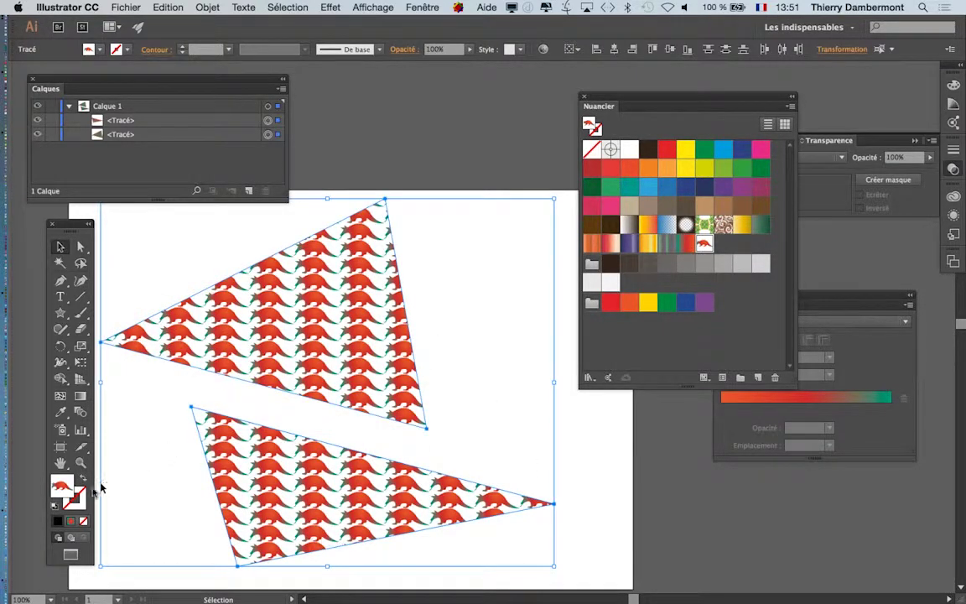
left_click(77, 502)
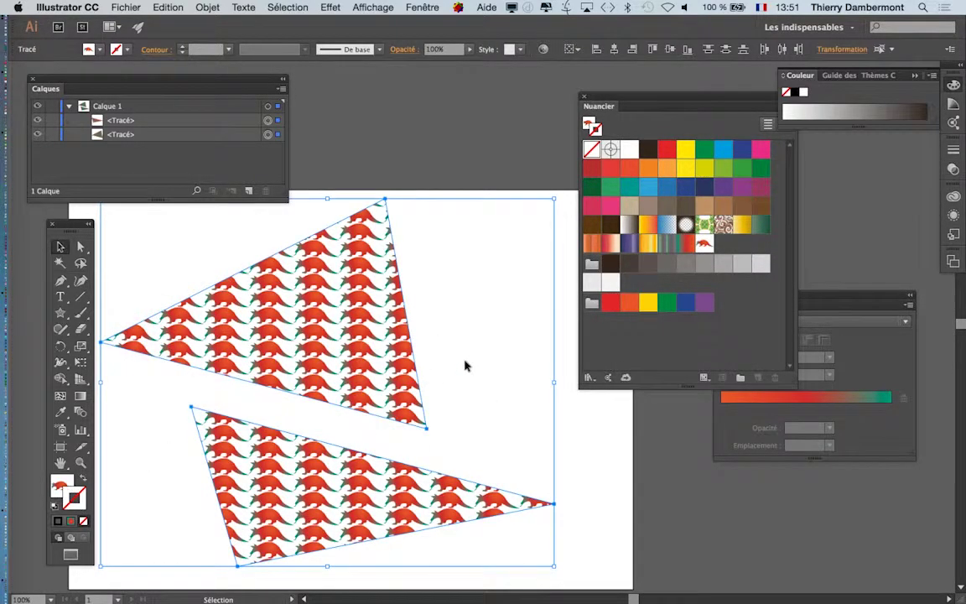
left_click(665, 188)
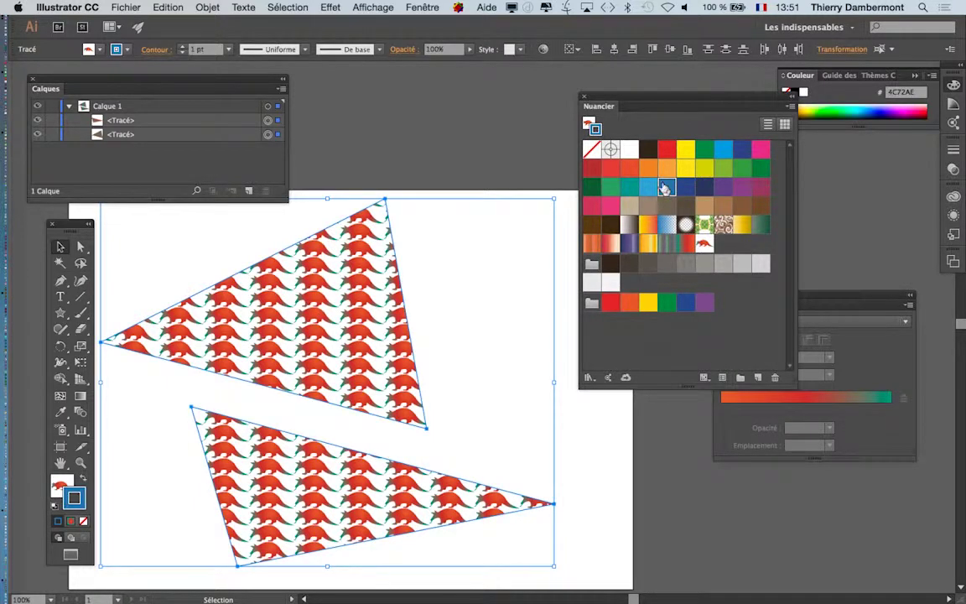
left_click(182, 47)
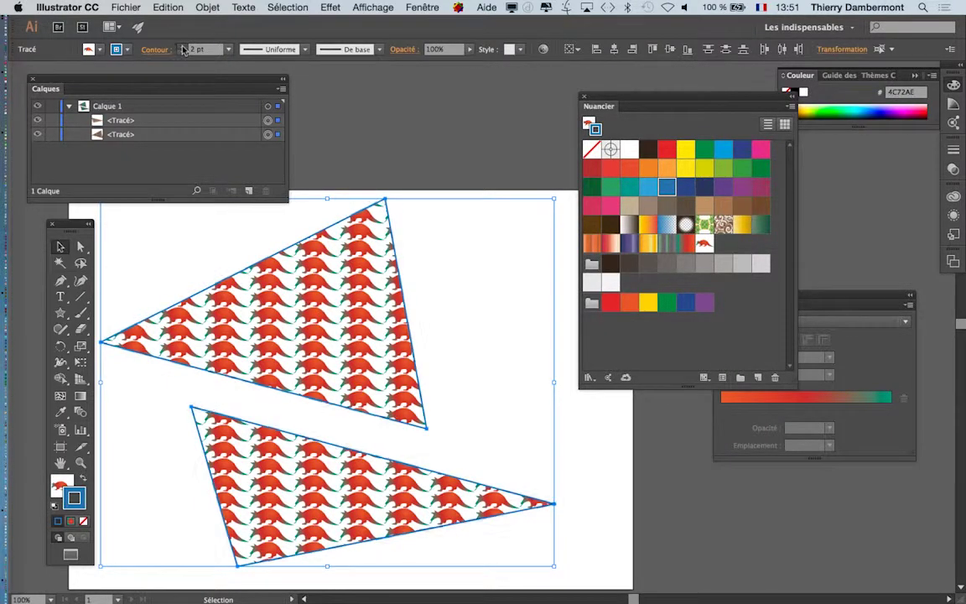
left_click(182, 47)
left_click(182, 47)
left_click(470, 273)
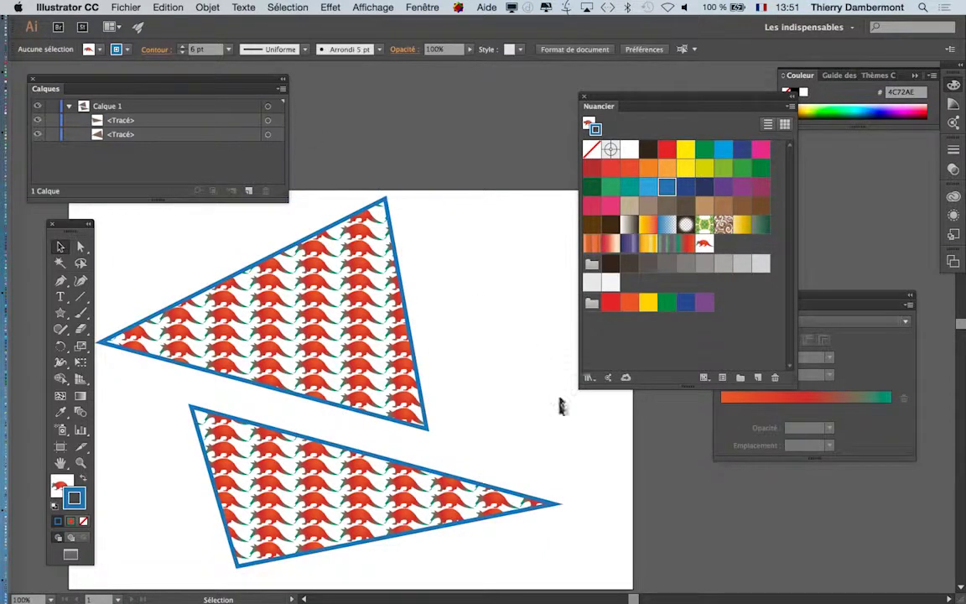
Save the document with the outlined triangles
scroll(547, 407, "down", 1)
left_click(130, 7)
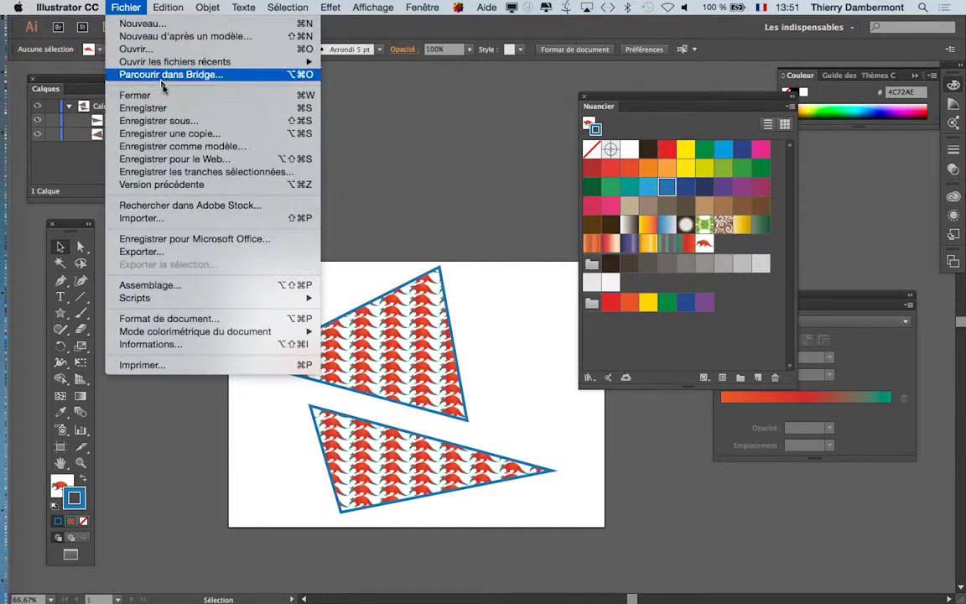
left_click(155, 104)
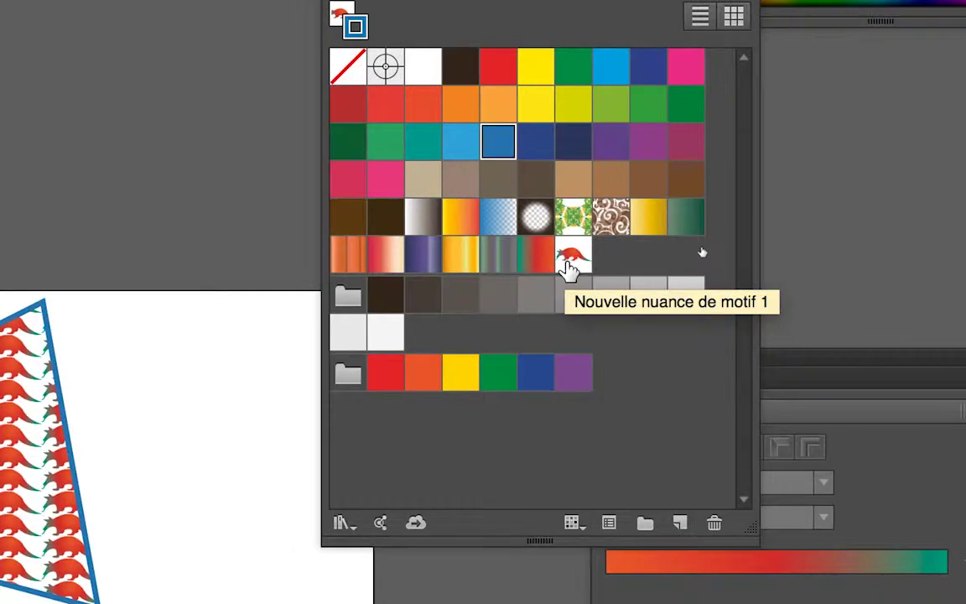
Open the anteater pattern swatch for editing and move the swatches and pattern options panels clear of the tiles
left_click(570, 267)
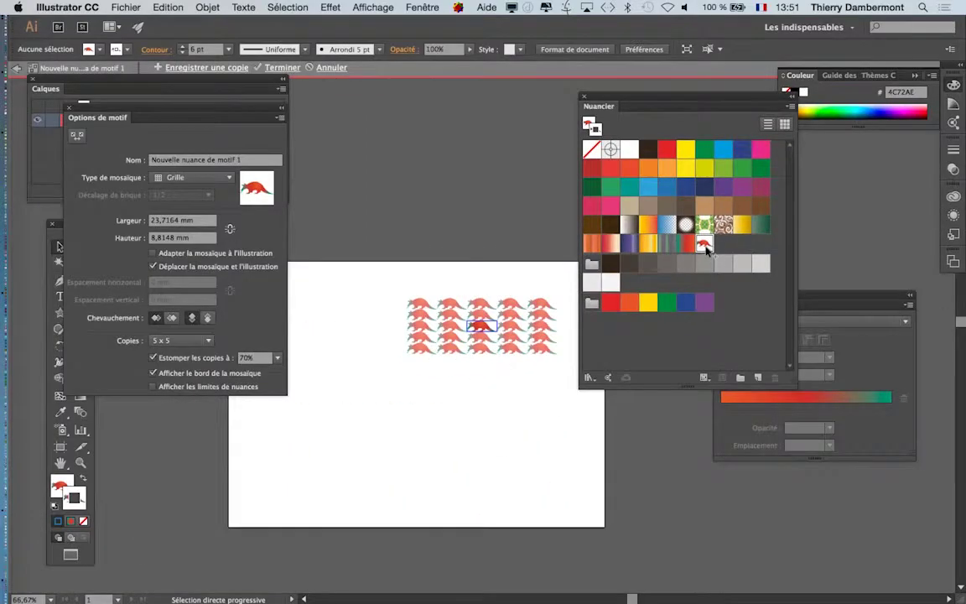
left_click_drag(607, 96, 745, 491)
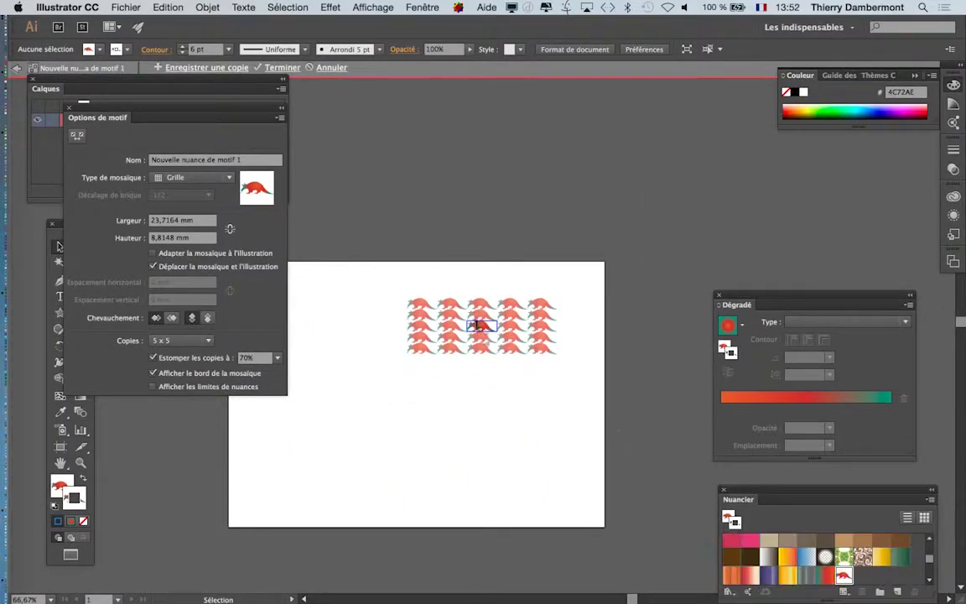
scroll(476, 321, "up", 3)
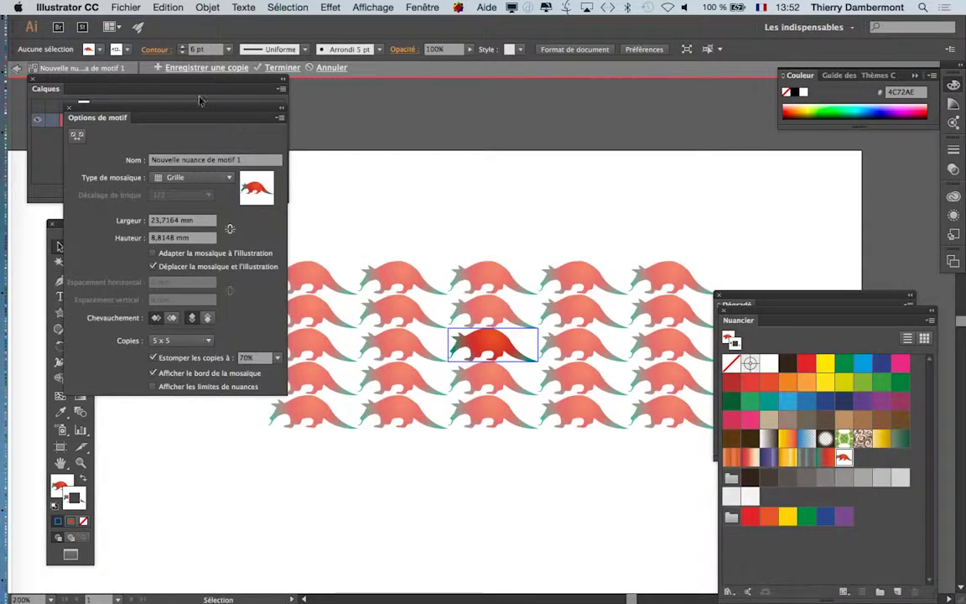
left_click_drag(195, 112, 757, 166)
left_click_drag(489, 280, 347, 302)
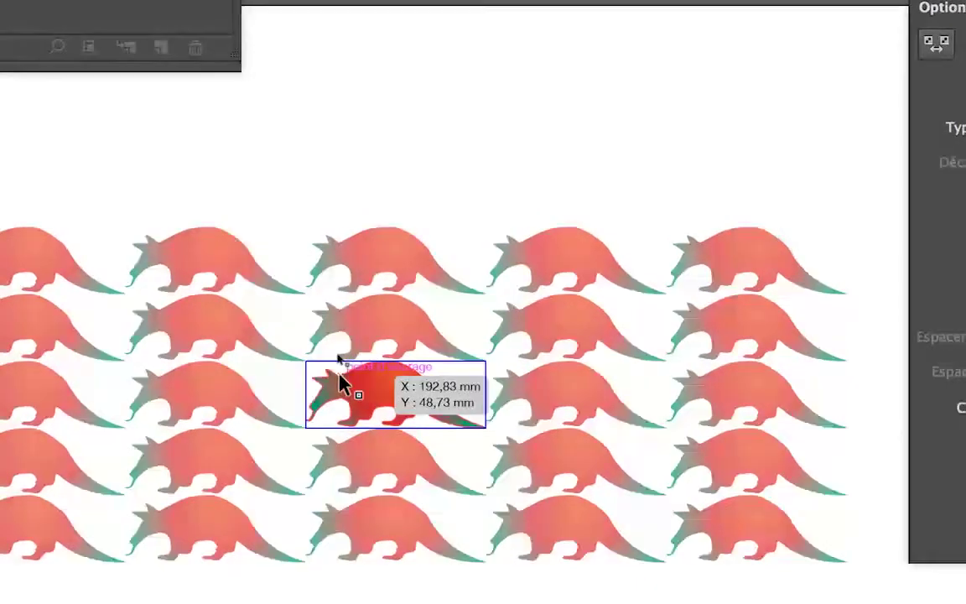
Select the original anteater in the central tile and set the number of displayed pattern copies to 9 x 9
left_click(348, 382)
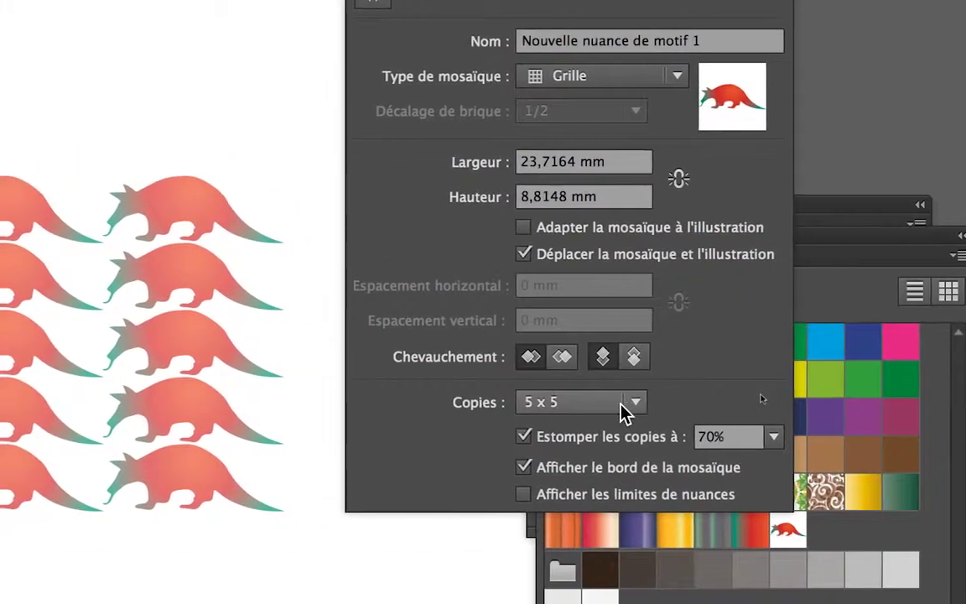
left_click(625, 410)
left_click(615, 554)
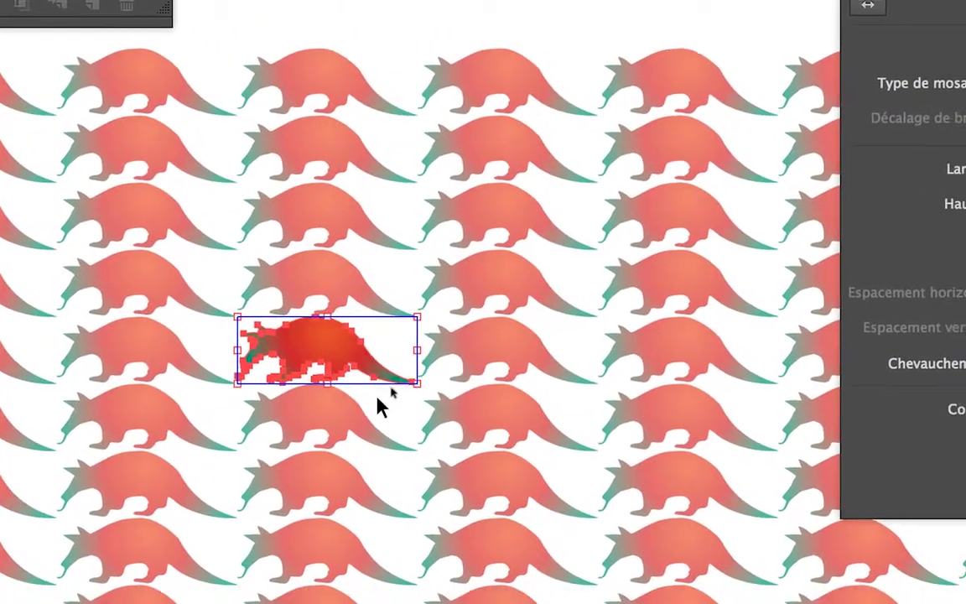
Activate the Warp tool (Outil Déformation) for reshaping the selected anteater
scroll(331, 382, "up", 5)
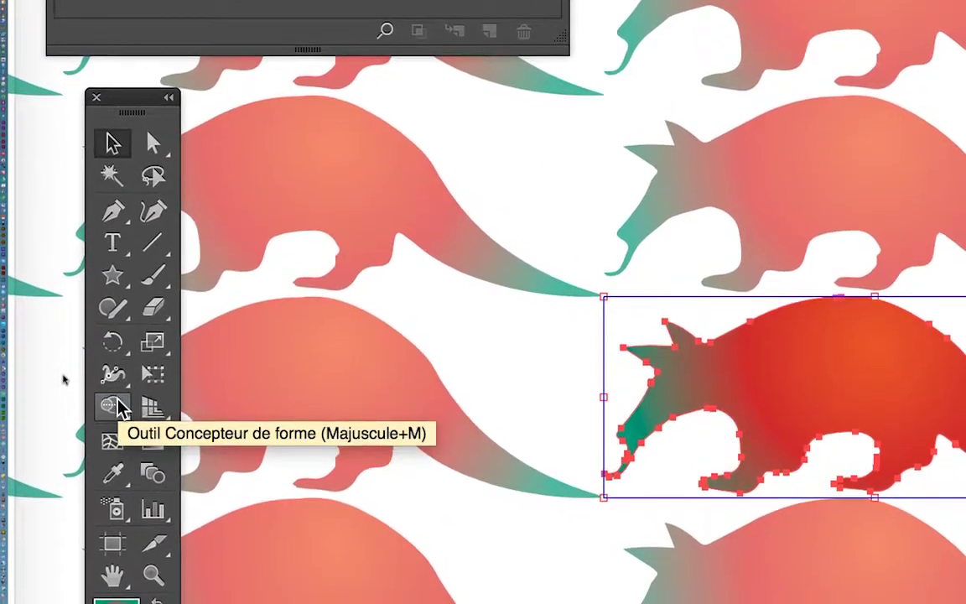
left_click(120, 421)
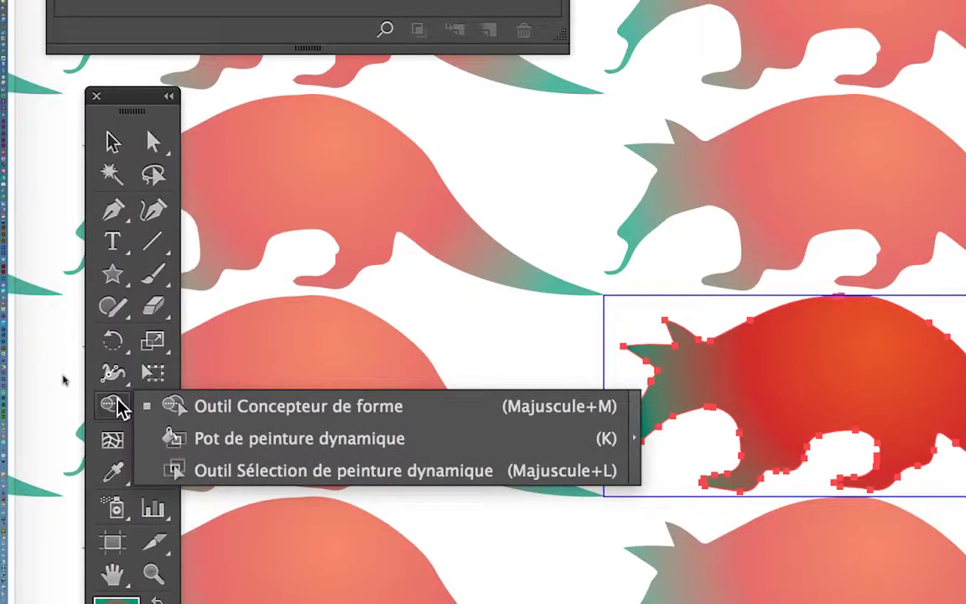
left_click(115, 381)
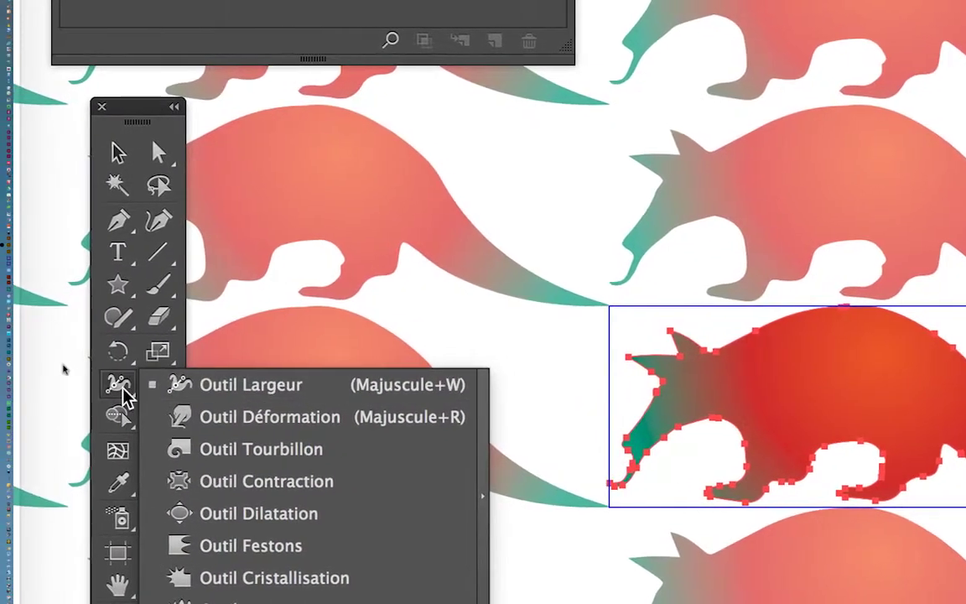
left_click(124, 390)
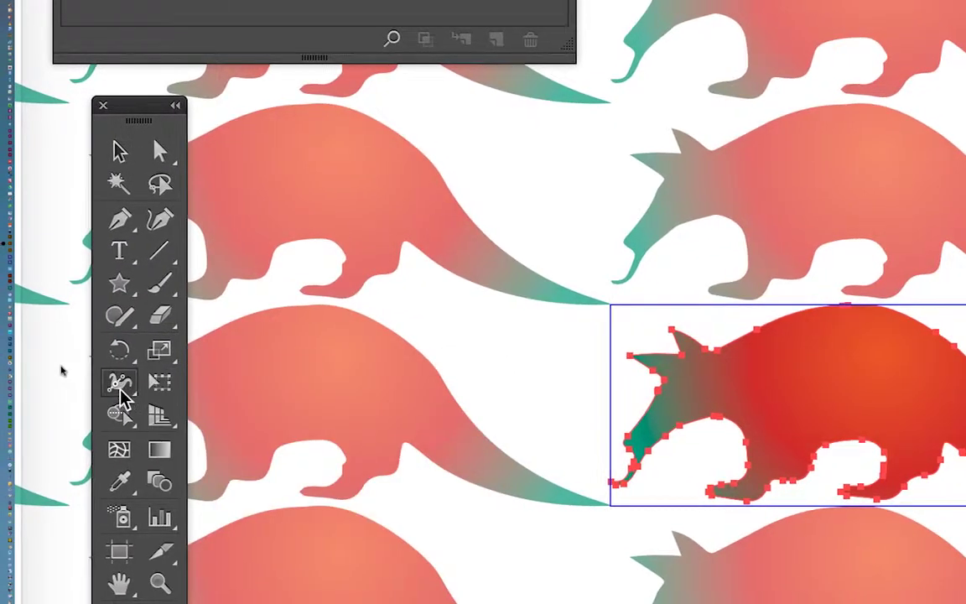
left_click(119, 388)
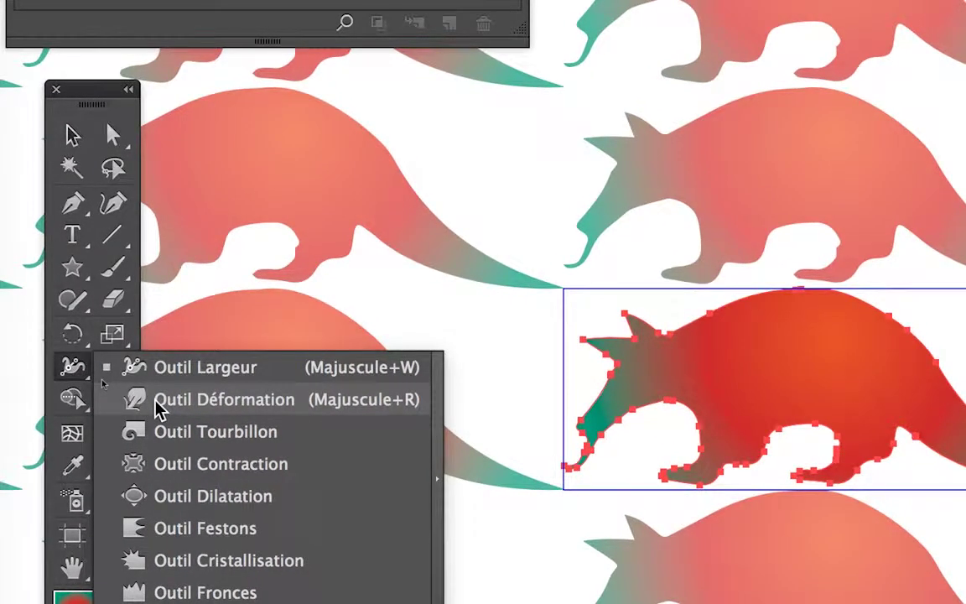
left_click(160, 403)
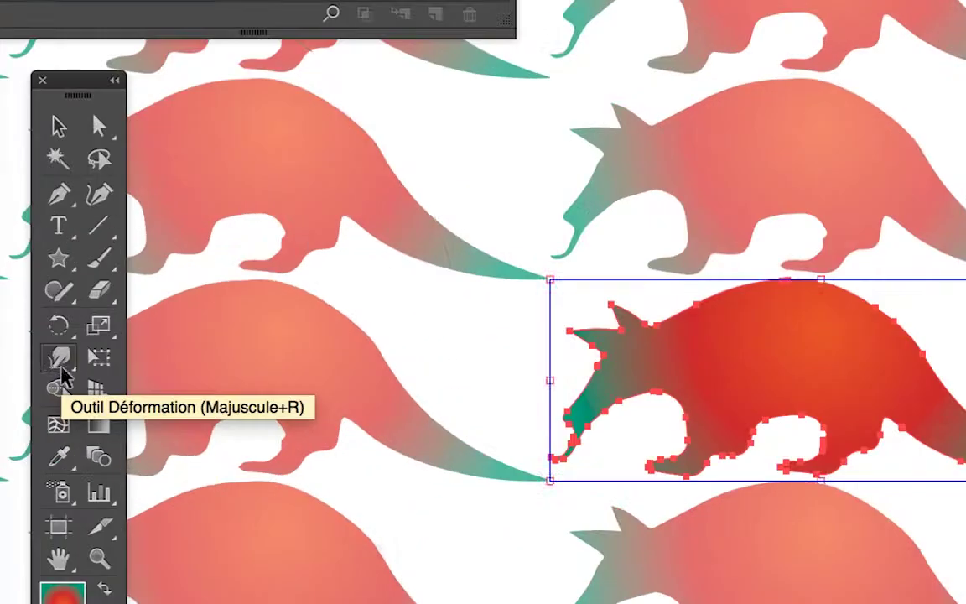
Set the Warp tool brush to 5 mm width and 5 mm height and apply the settings
double_click(60, 368)
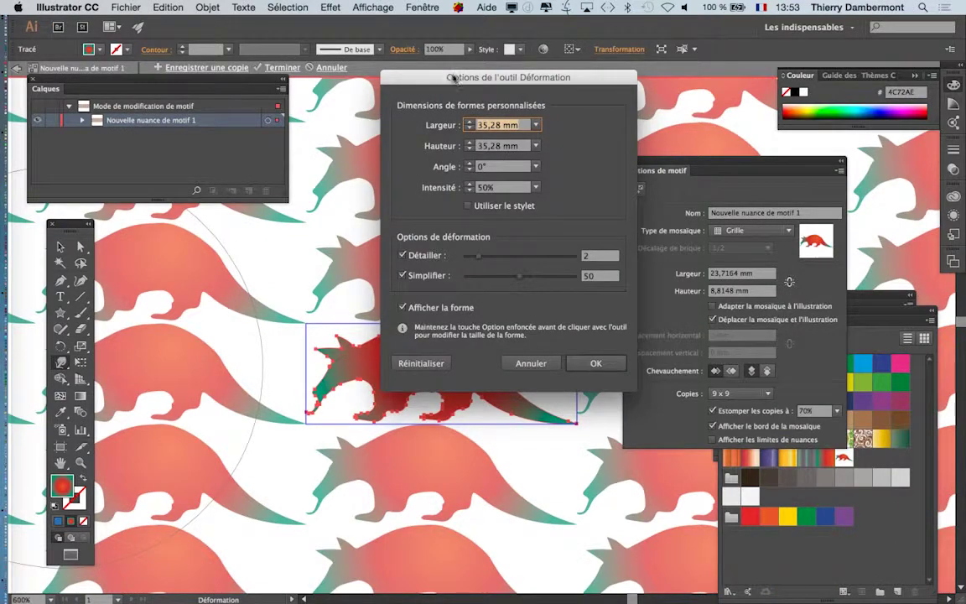
left_click_drag(453, 77, 637, 74)
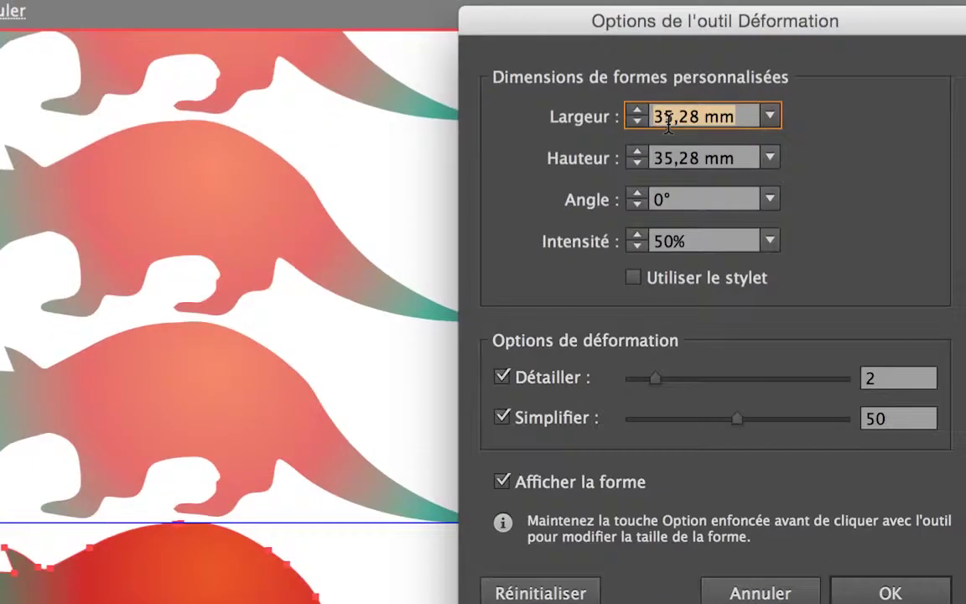
left_click(672, 119)
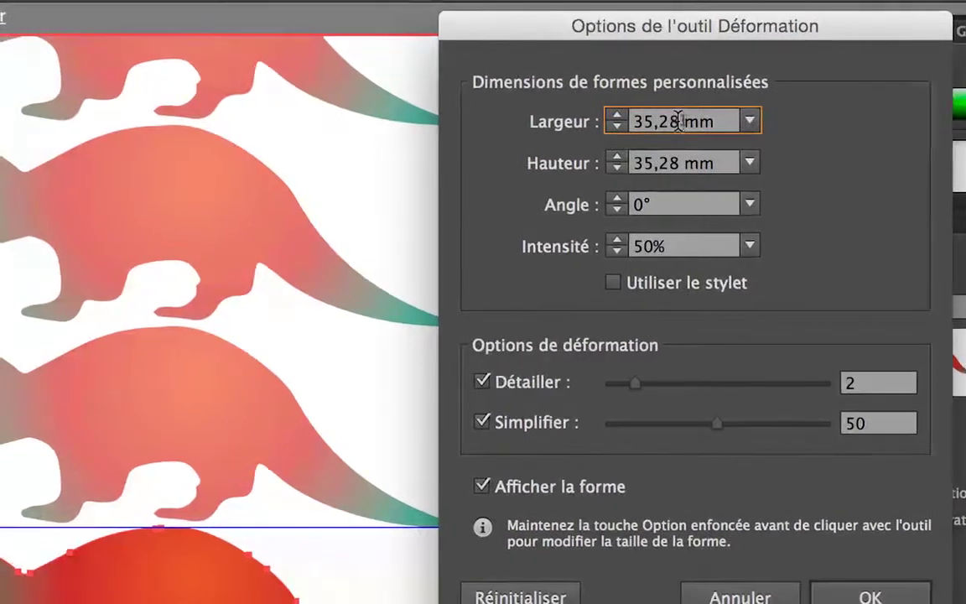
left_click_drag(679, 122, 622, 129)
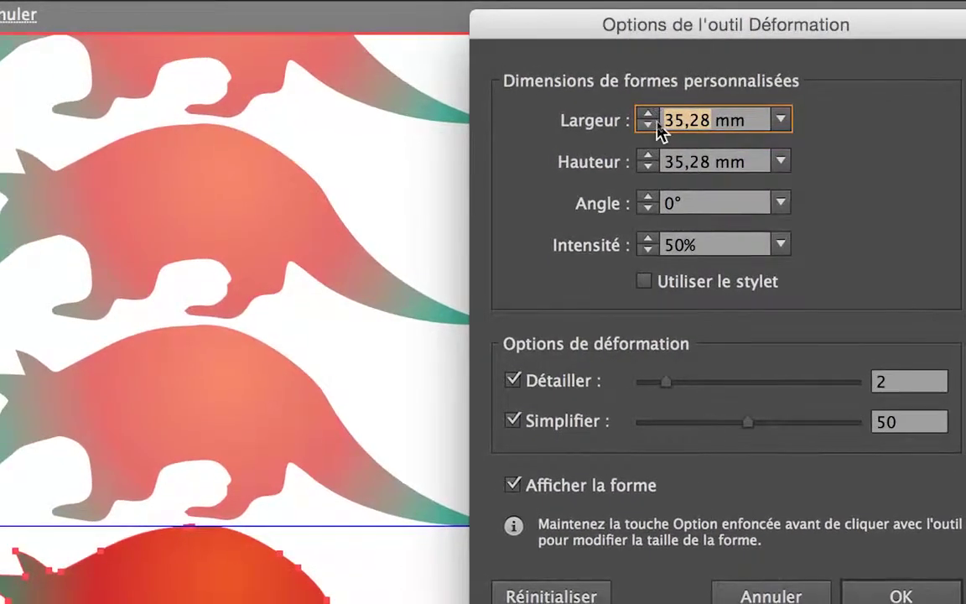
type("5")
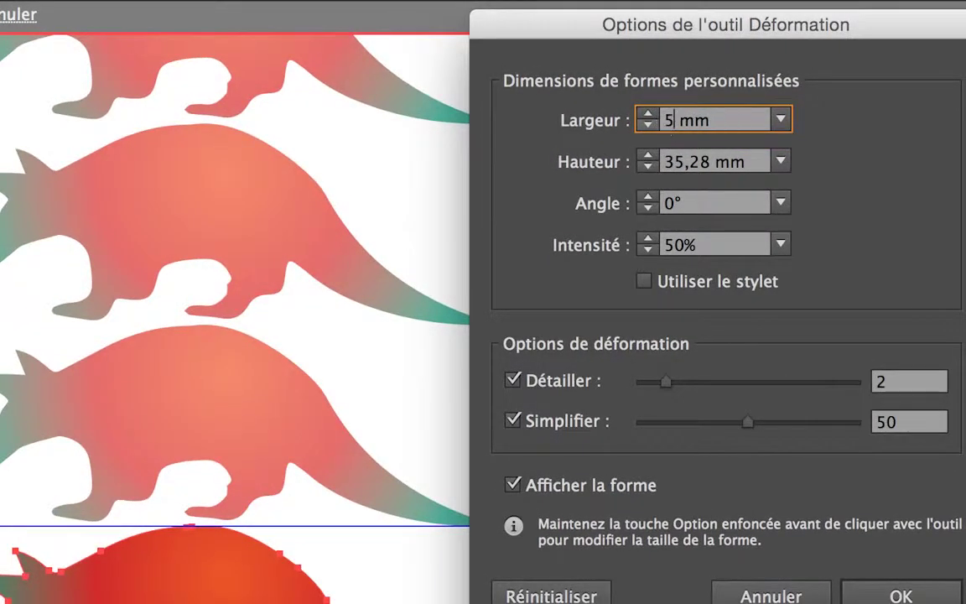
key("Tab")
type("5")
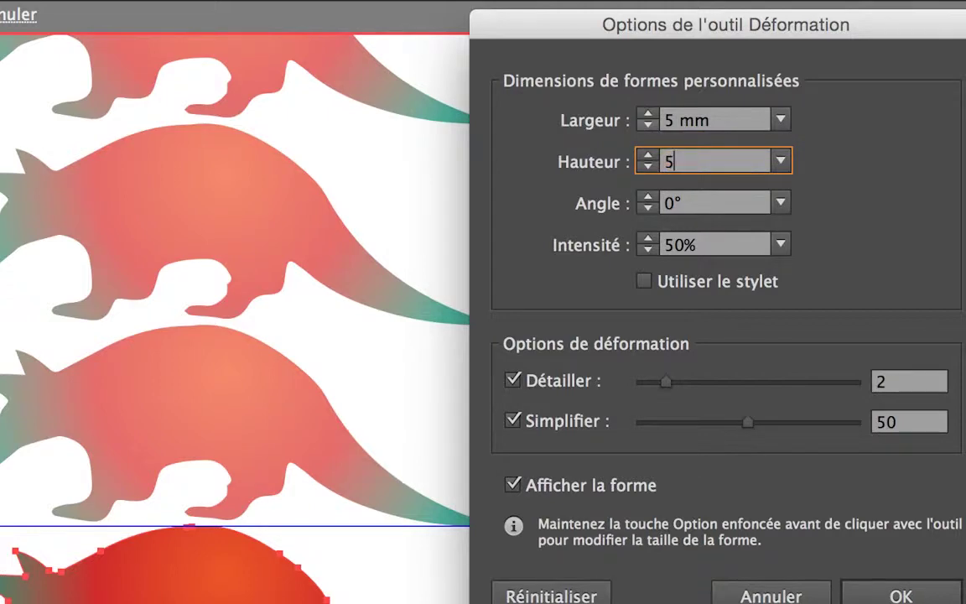
key("Tab")
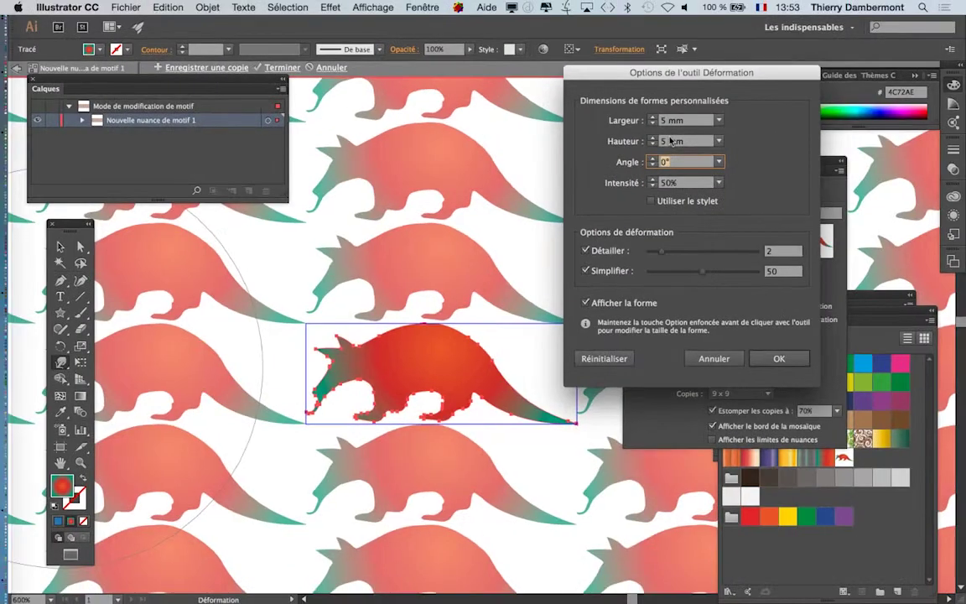
left_click(780, 358)
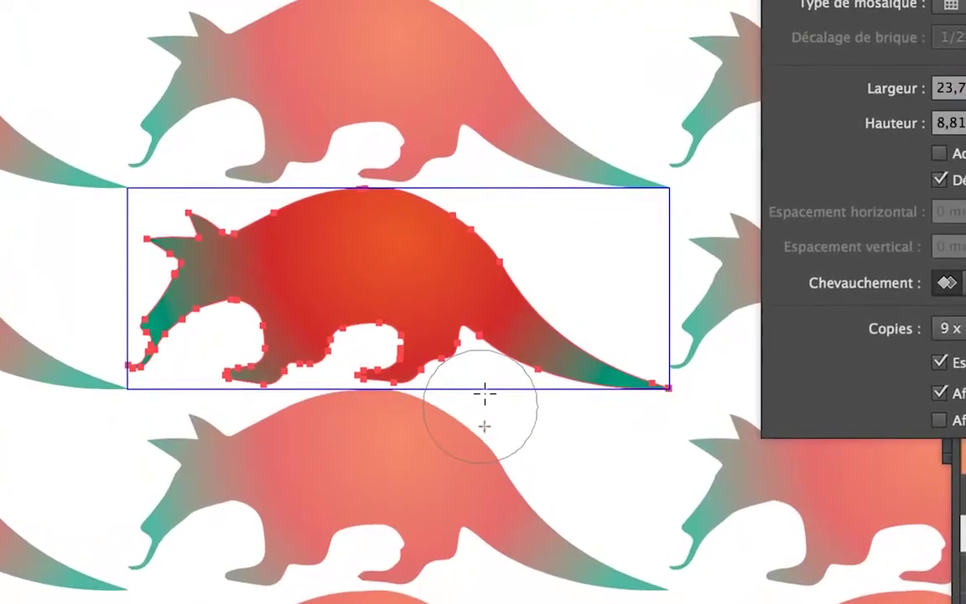
Warp the selected anteater, bending its tail tip upward and reshaping the outline of its neck and back
left_click_drag(487, 395, 671, 396)
mouse_move(564, 391)
left_mouse_down()
mouse_move(554, 381)
mouse_move(541, 388)
mouse_move(534, 364)
mouse_move(546, 384)
left_mouse_up()
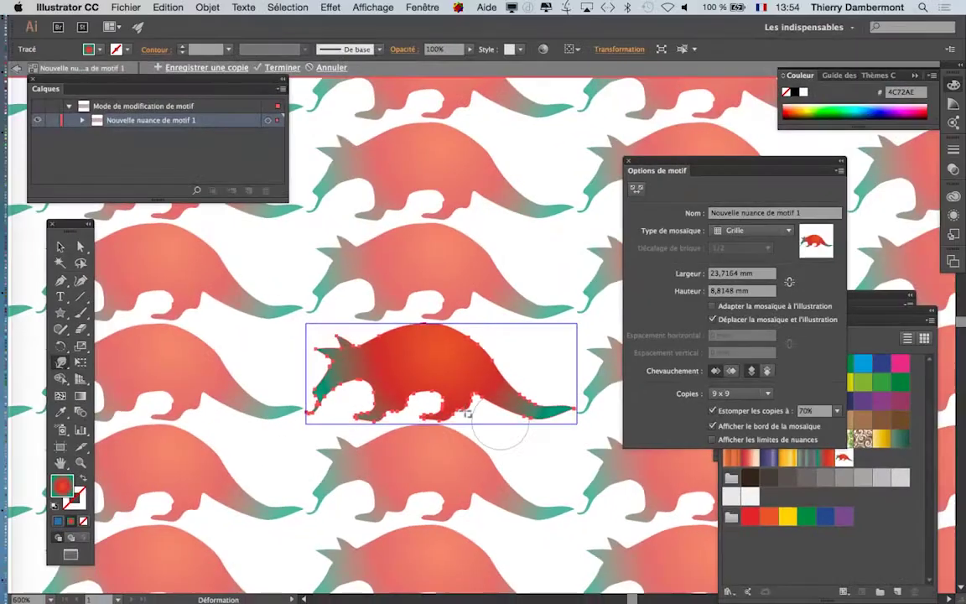
left_click(455, 356, "super")
left_click(455, 357, "super")
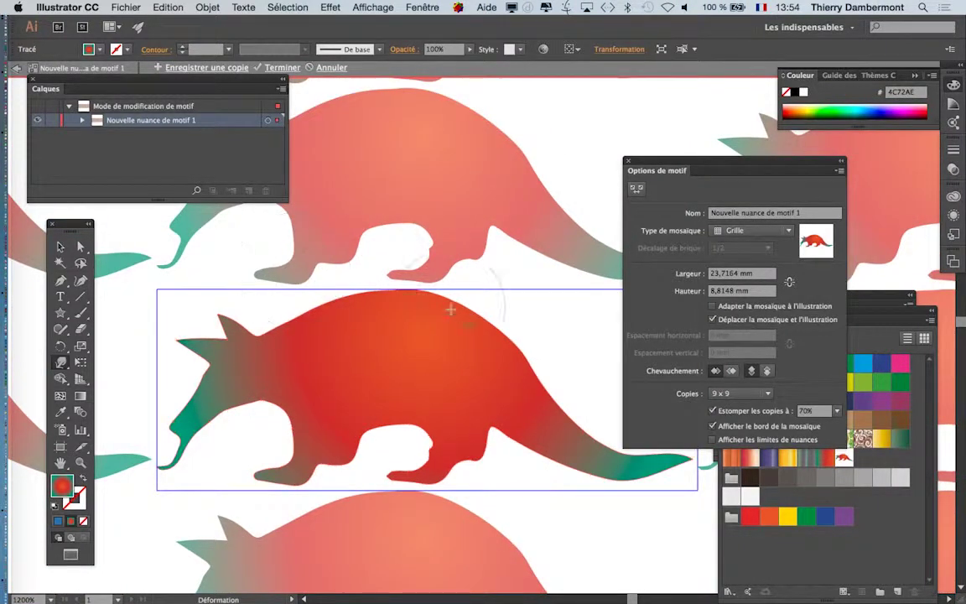
mouse_move(449, 308)
left_mouse_down()
mouse_move(496, 344)
mouse_move(486, 317)
mouse_move(533, 392)
mouse_move(437, 303)
mouse_move(493, 331)
mouse_move(401, 294)
left_mouse_up()
scroll(391, 392, "down", 1)
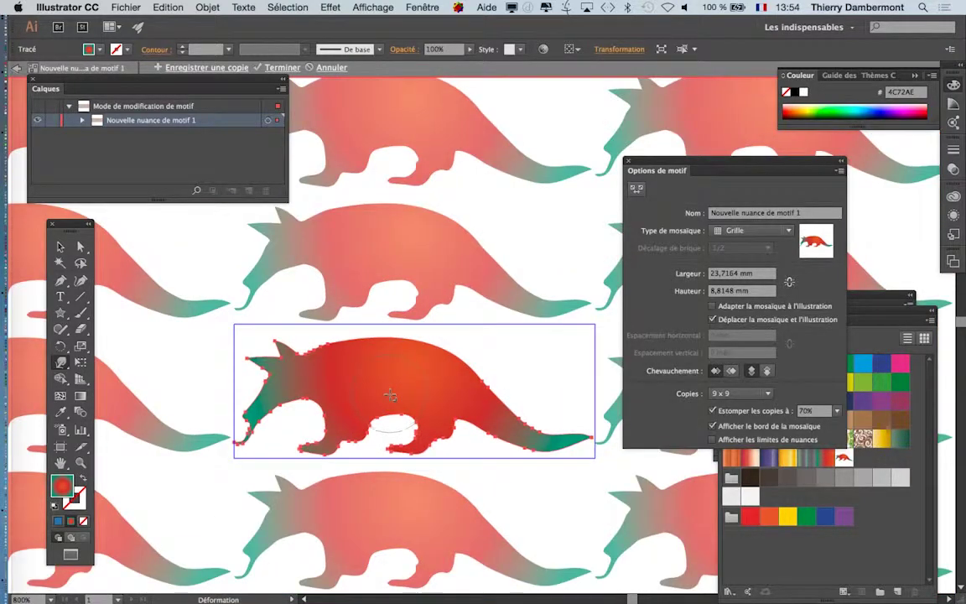
scroll(391, 395, "down", 1)
mouse_move(378, 370)
left_mouse_down()
mouse_move(414, 372)
mouse_move(359, 362)
mouse_move(387, 351)
mouse_move(434, 357)
mouse_move(414, 364)
mouse_move(480, 393)
mouse_move(482, 443)
mouse_move(505, 425)
mouse_move(510, 444)
mouse_move(522, 445)
mouse_move(532, 421)
mouse_move(499, 446)
mouse_move(522, 434)
left_mouse_up()
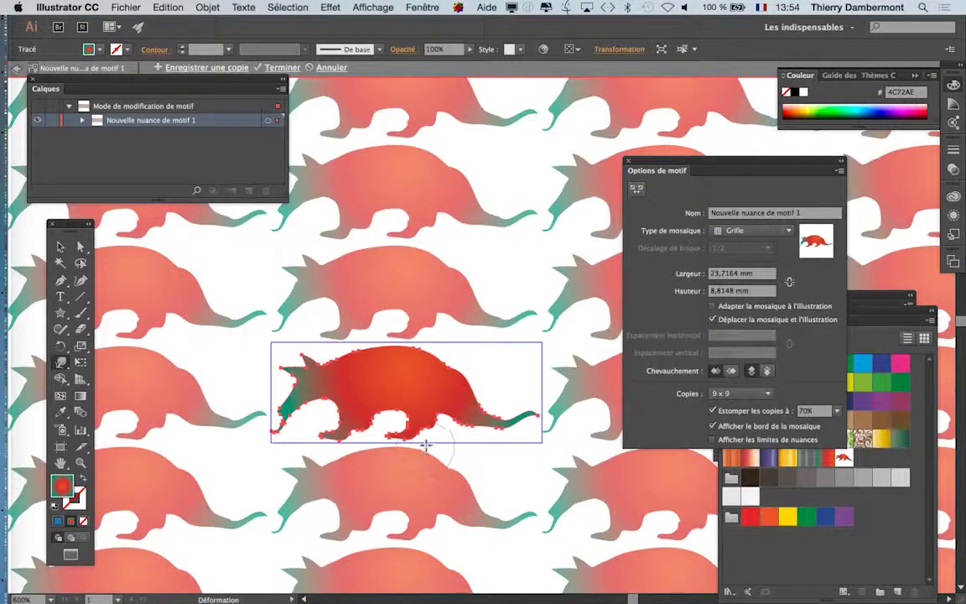
Leave the Warp tool options as they are and push in the outline of the anteater's upper back
key("Return")
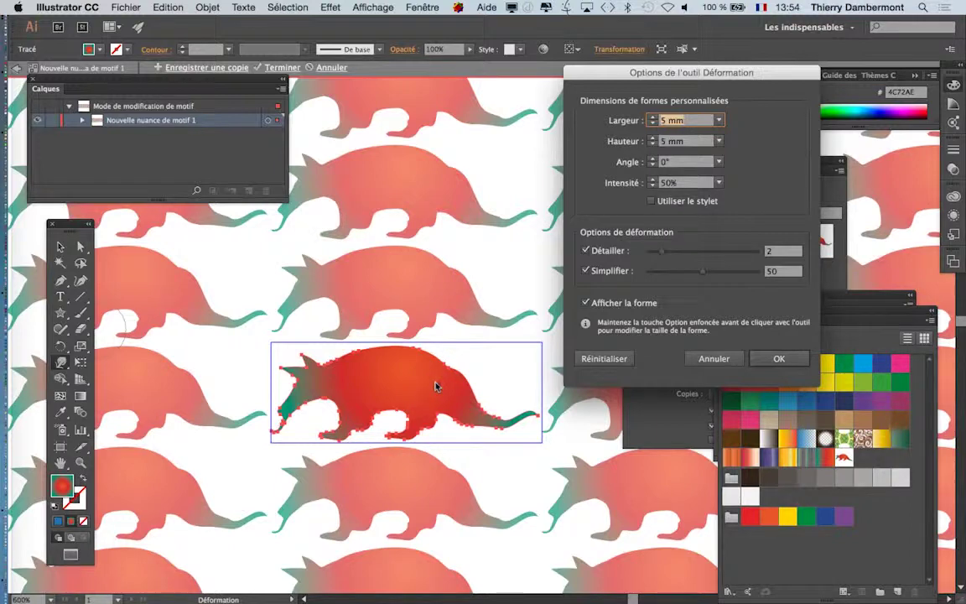
left_click(714, 358)
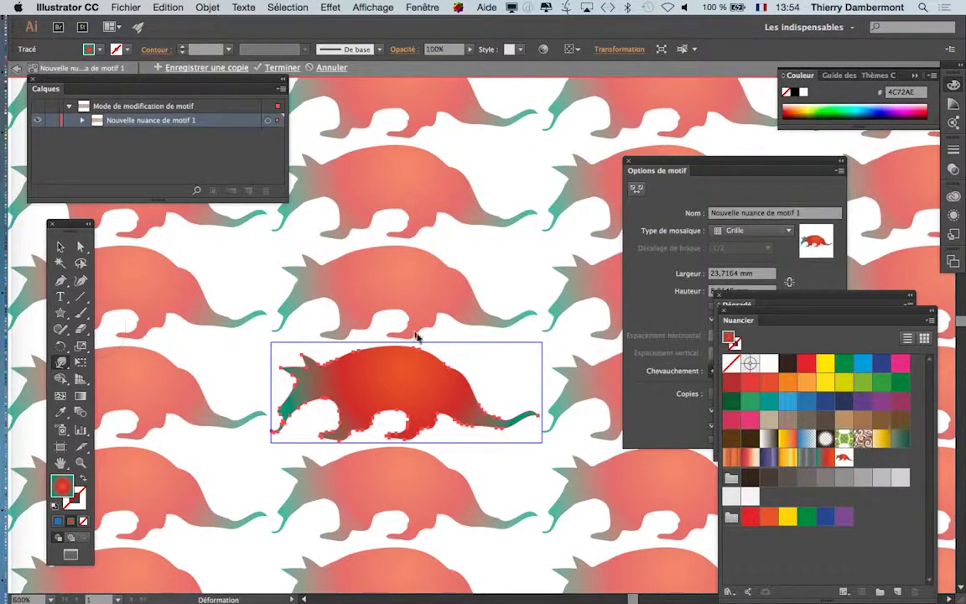
mouse_move(423, 328)
left_mouse_down()
mouse_move(434, 346)
mouse_move(464, 356)
mouse_move(390, 332)
left_mouse_up()
left_click_drag(344, 361, 342, 366)
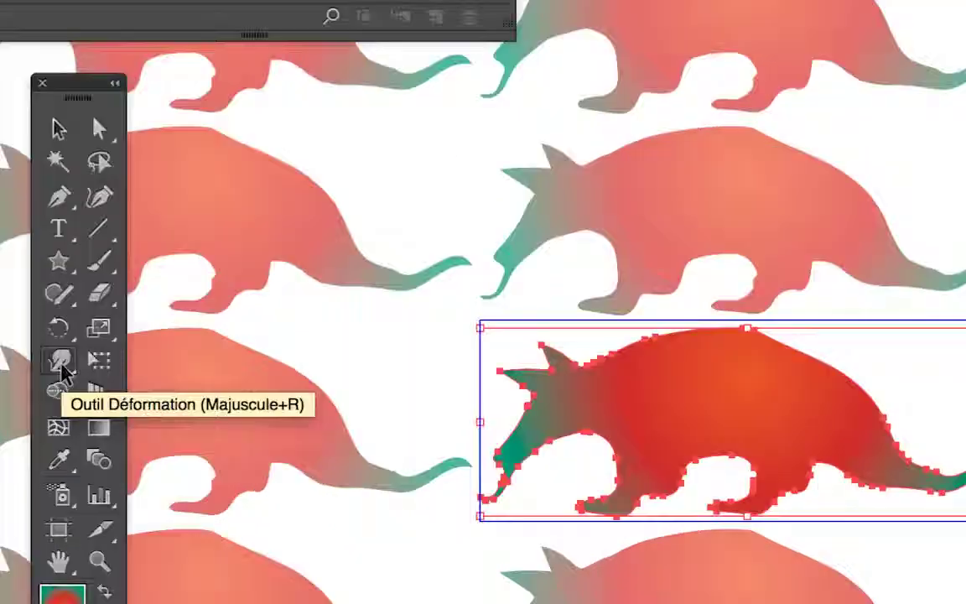
Try the Twirl tool (Outil Tourbillon) on the anteater's back and near its tail, undoing each distortion
left_click(60, 362)
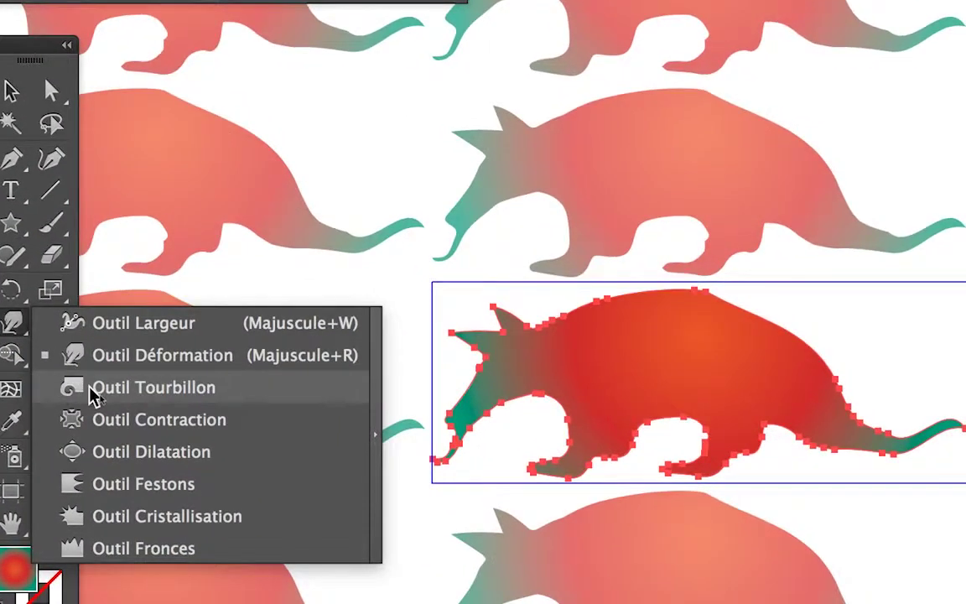
left_click(92, 391)
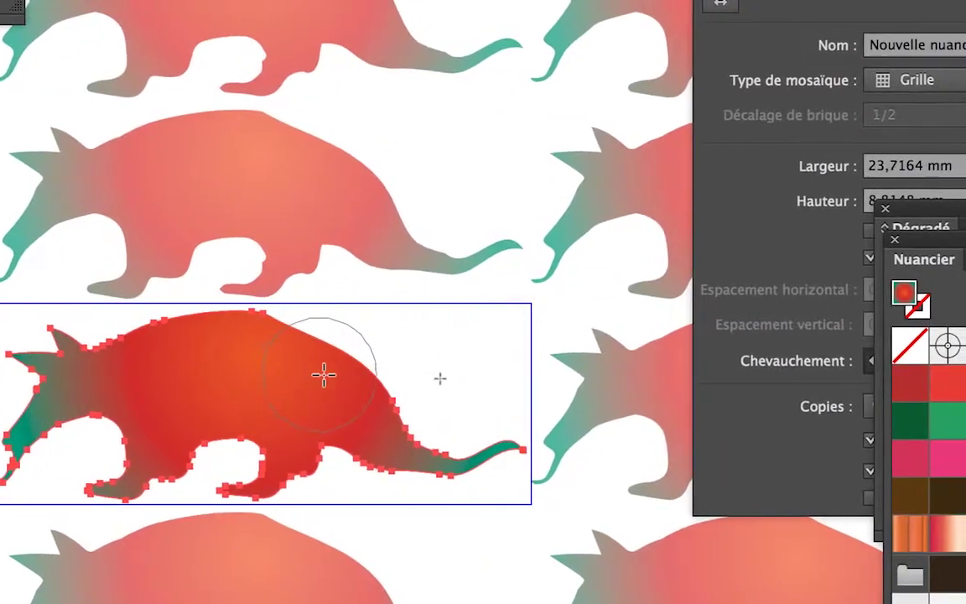
mouse_move(324, 375)
left_mouse_down()
mouse_move(341, 378)
mouse_move(253, 342)
left_mouse_up()
key("ctrl+z")
key("ctrl+z")
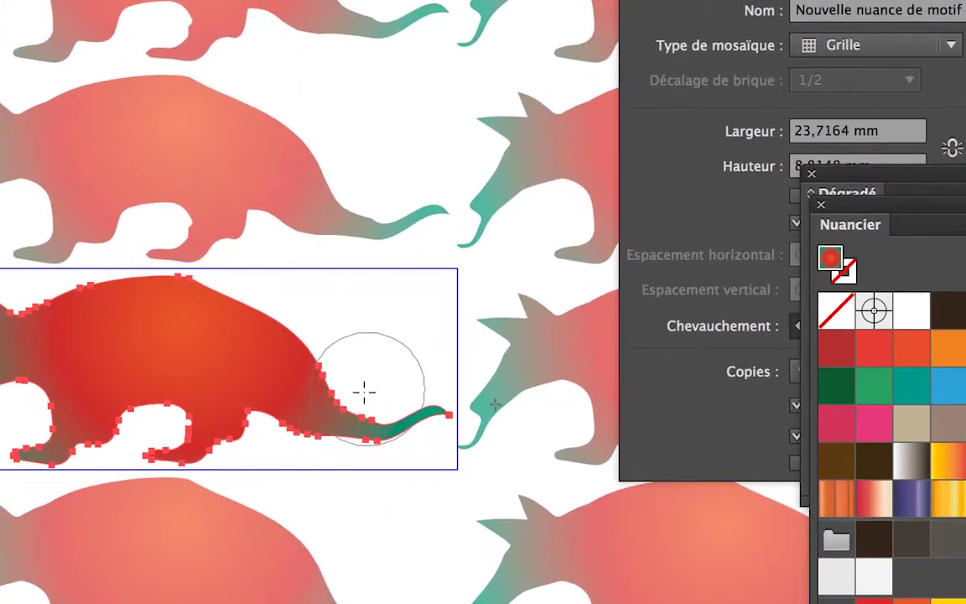
left_click_drag(364, 390, 363, 396)
key("ctrl+z")
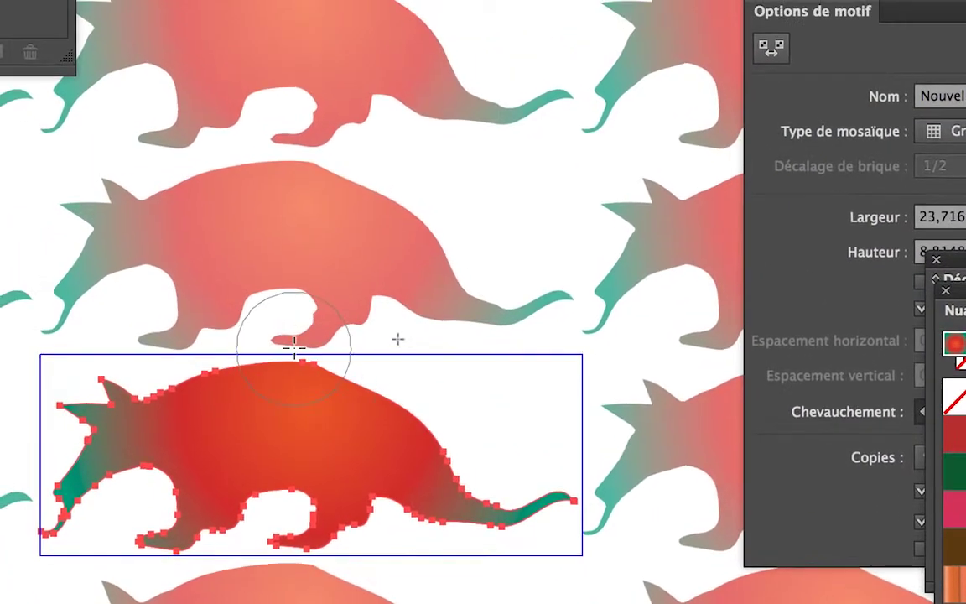
Try twirling the top of the anteater's back and its rump into spirals, undoing each twirl
left_click_drag(297, 351, 295, 352)
key("v")
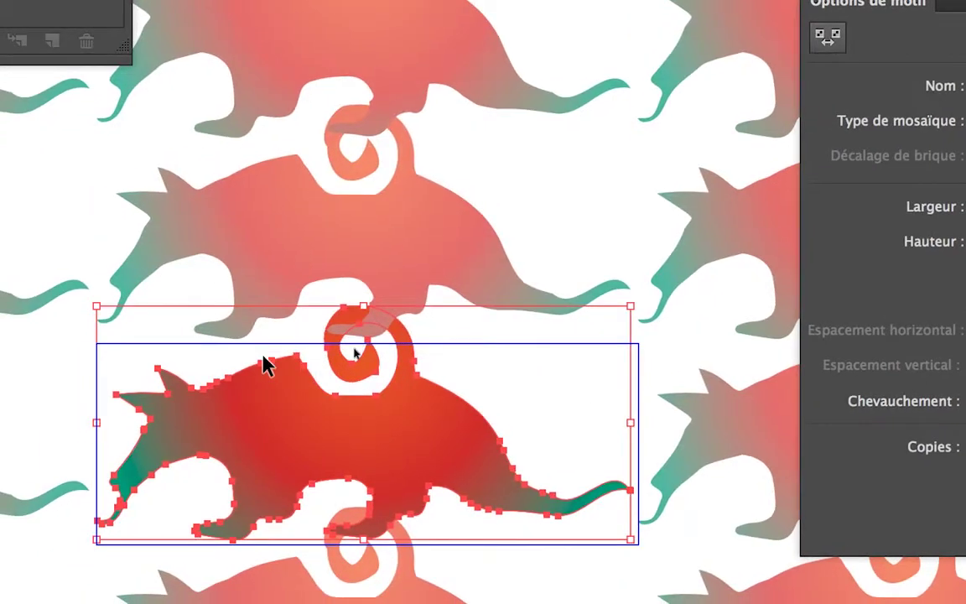
key("ctrl+z")
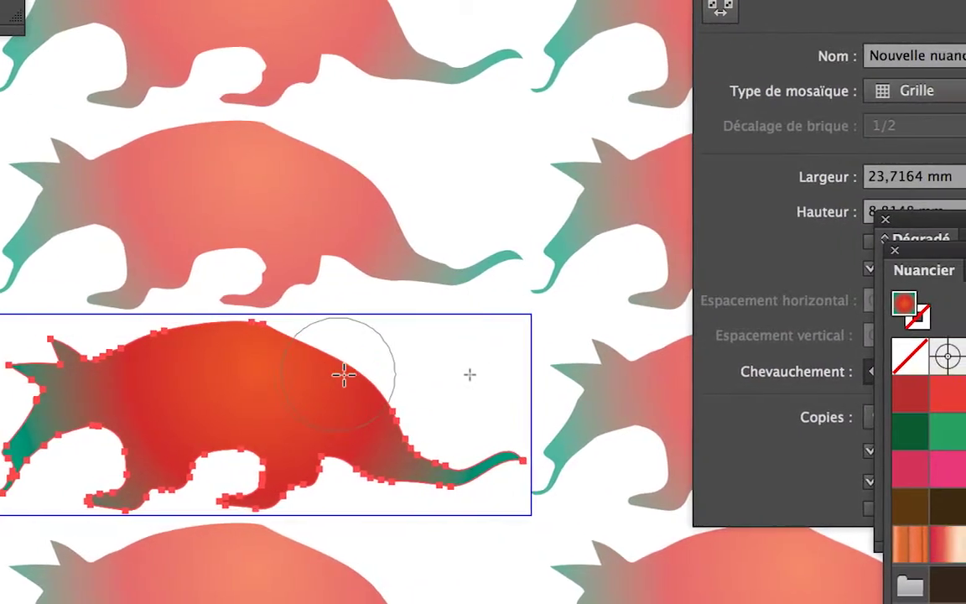
left_click_drag(415, 377, 420, 377)
left_click_drag(346, 374, 344, 371)
key("v")
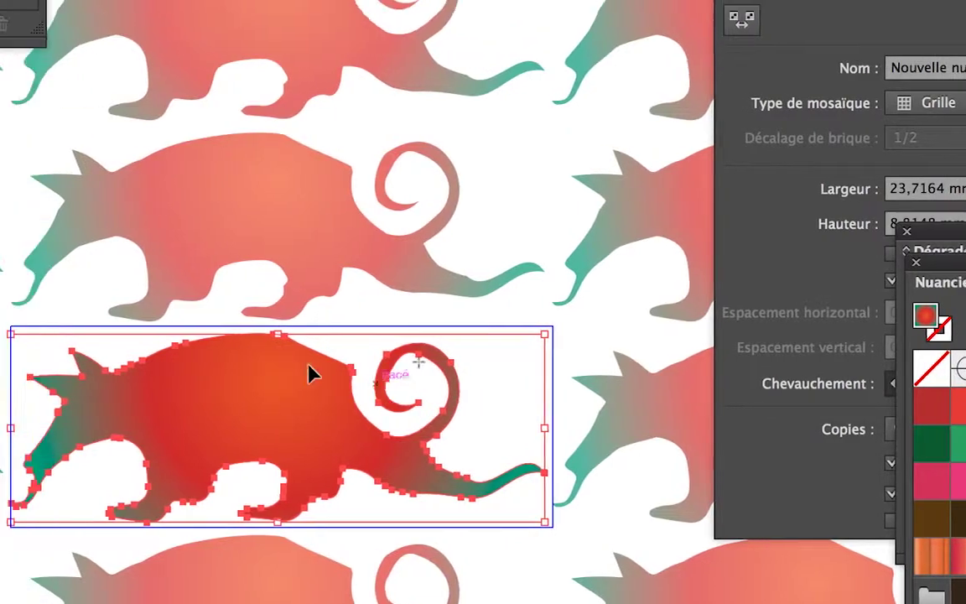
key("ctrl+z")
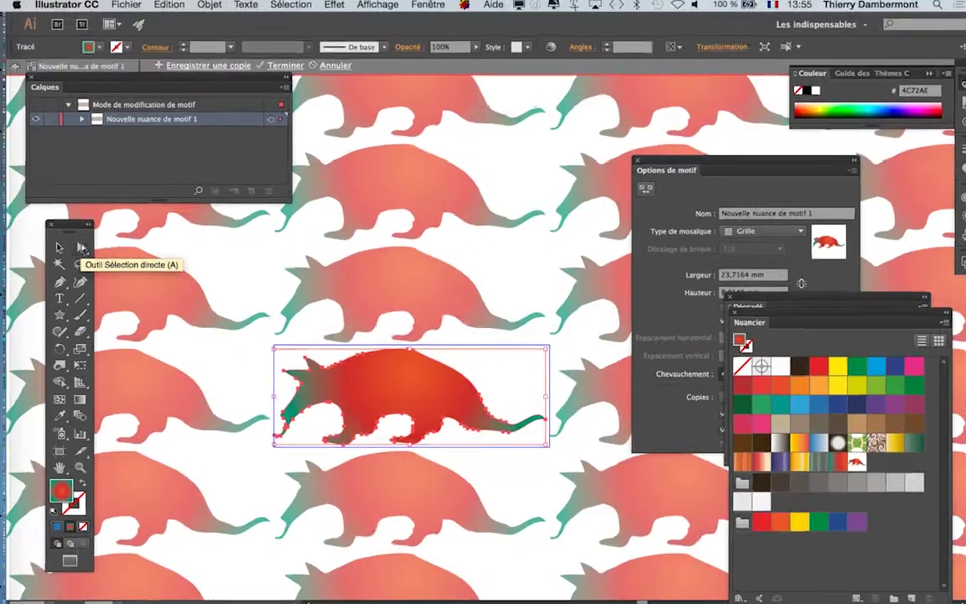
Reshape the front of the anteater's back by repositioning its anchor point with the Direct Selection tool
left_click(81, 247)
scroll(432, 399, "up", 2)
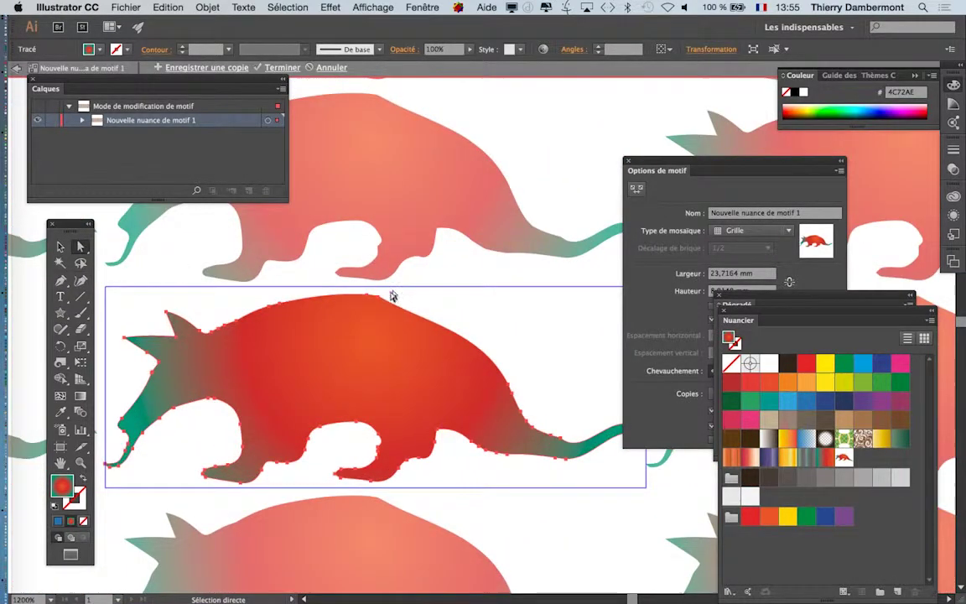
left_click_drag(391, 296, 323, 317)
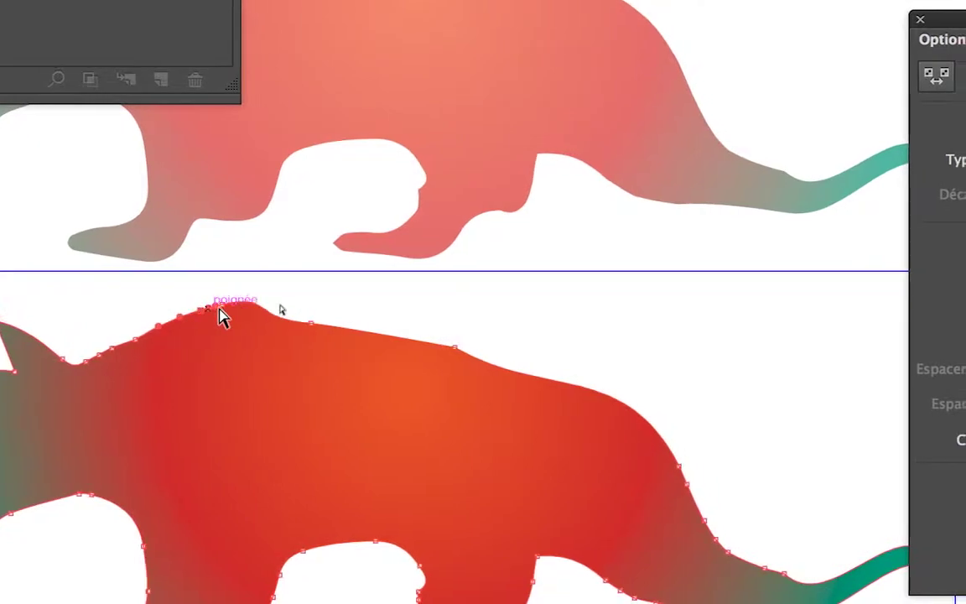
left_click_drag(310, 323, 327, 318)
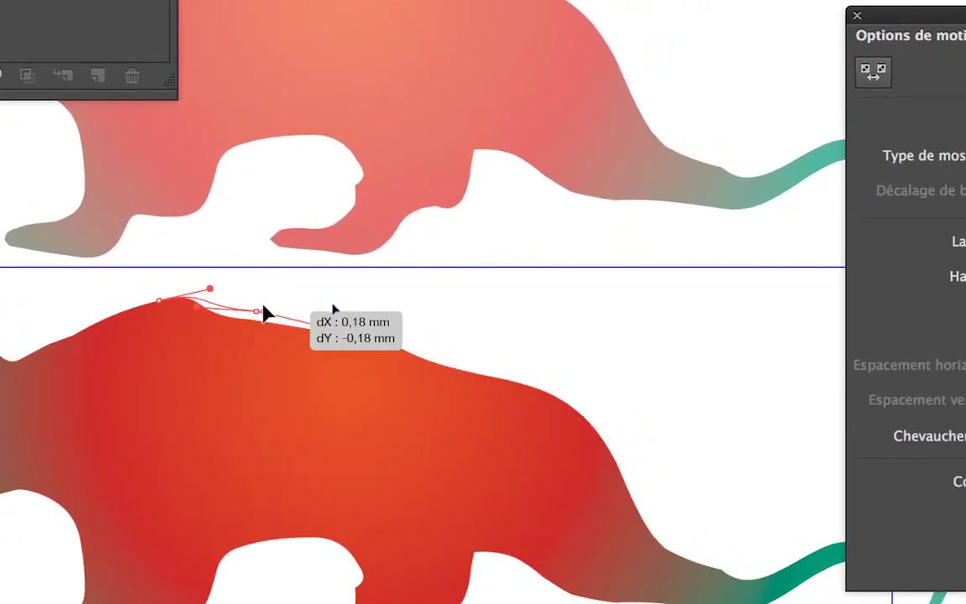
left_click_drag(264, 313, 270, 312)
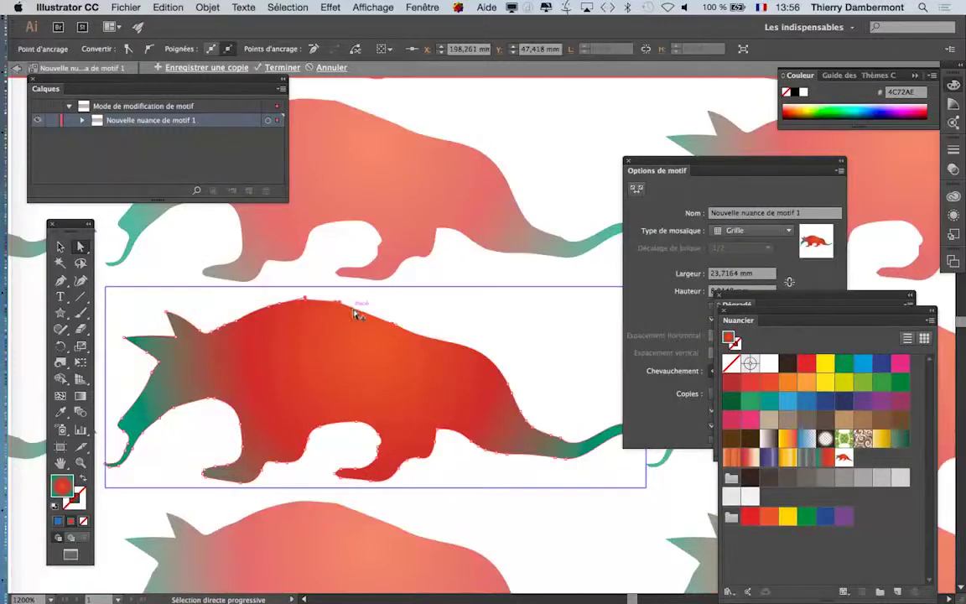
Pull an anchor point on the anteater's back downward to form a dip between two humps
scroll(354, 313, "down", 2)
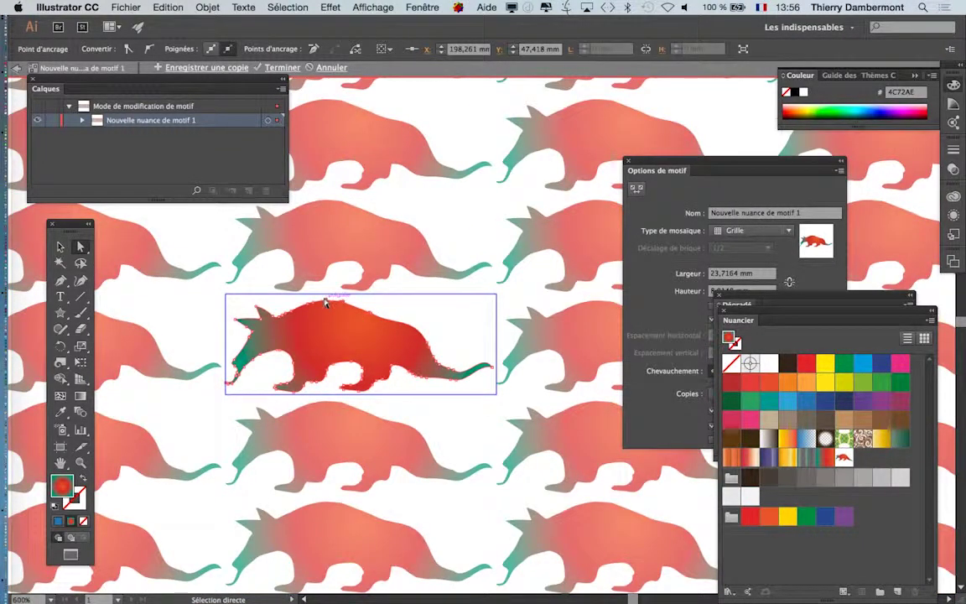
left_click(345, 312)
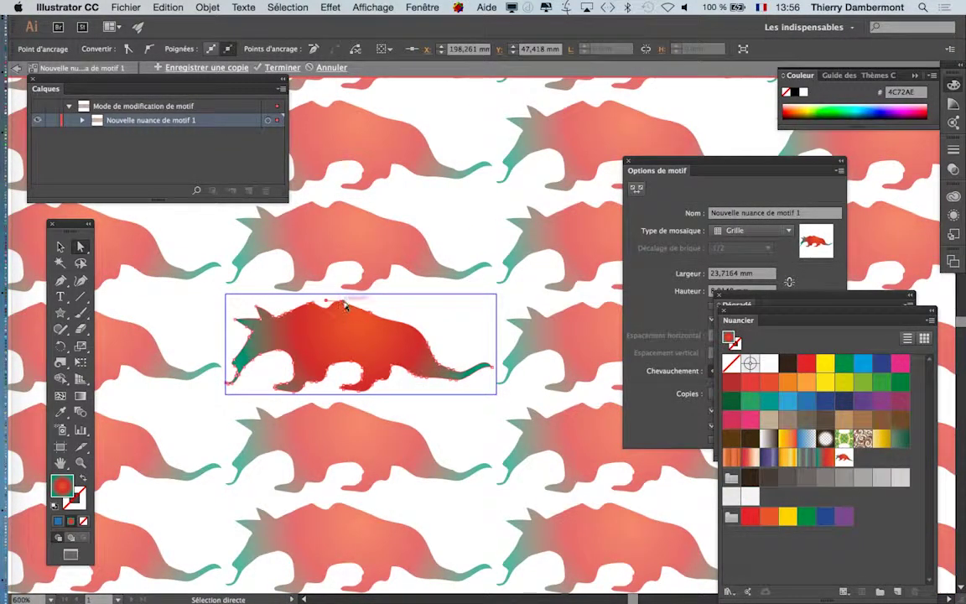
left_click_drag(345, 307, 351, 330)
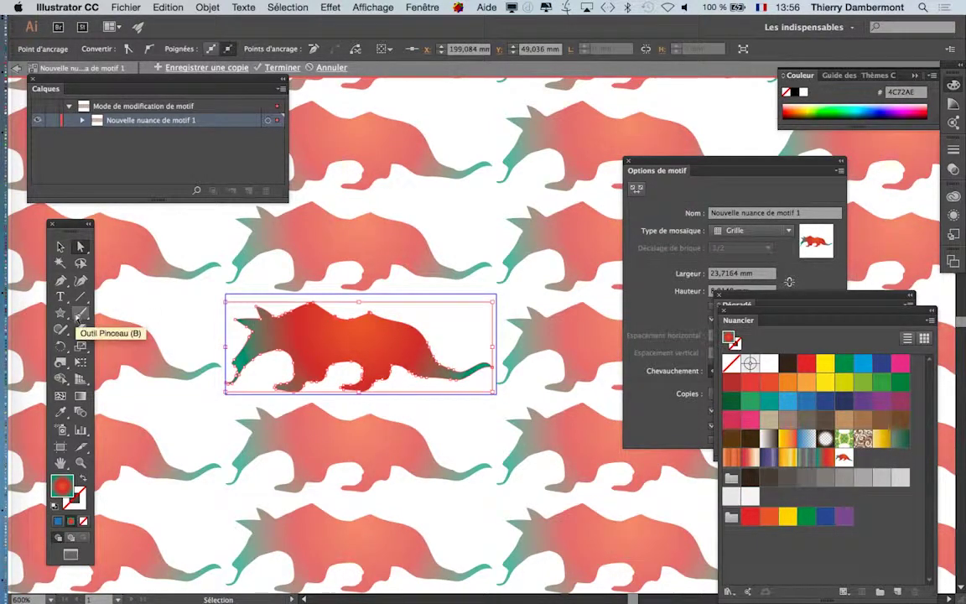
Activate the Shaper tool (Outil Shaper) and close its introduction window
left_click(76, 315)
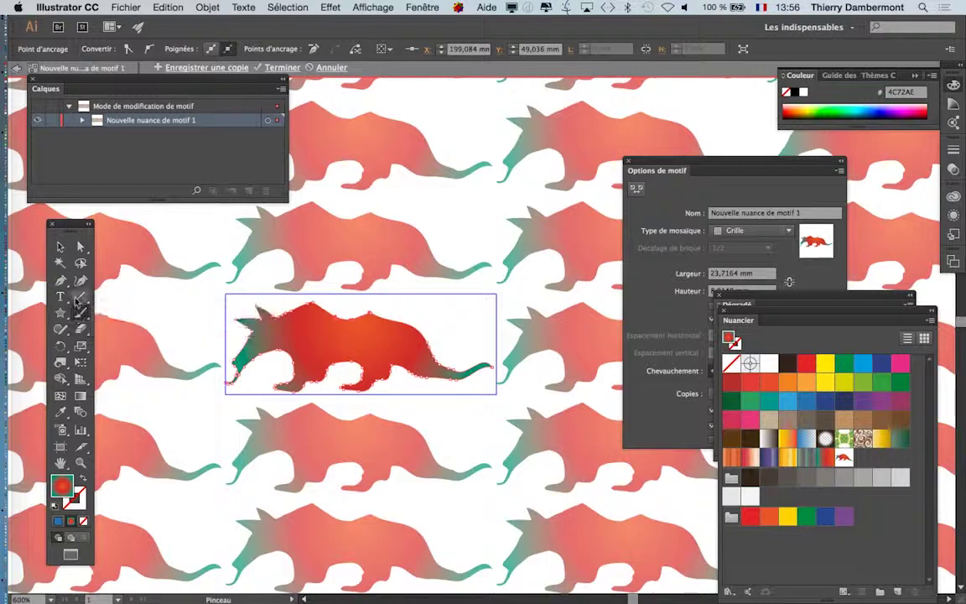
left_click(76, 299)
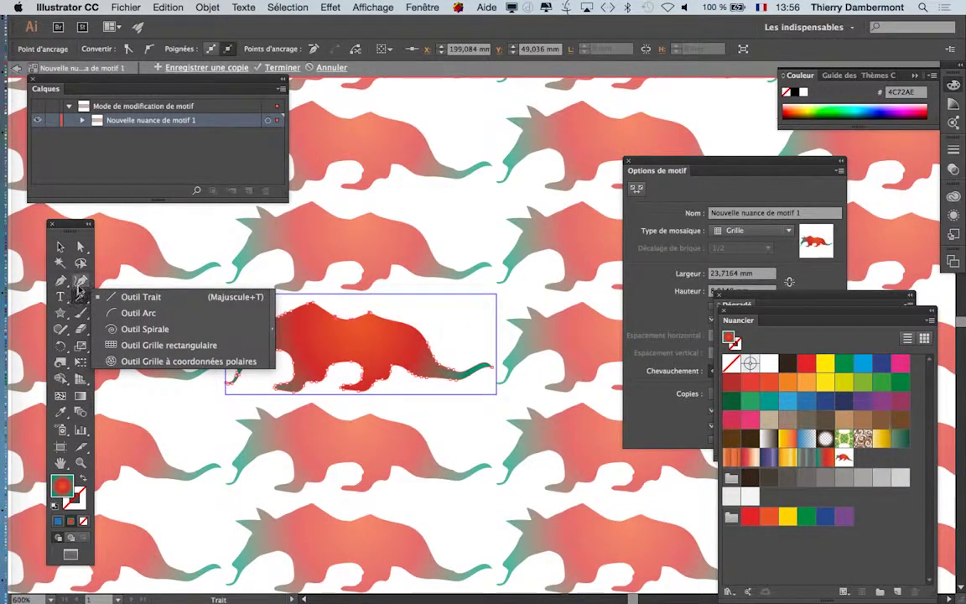
left_click(78, 285)
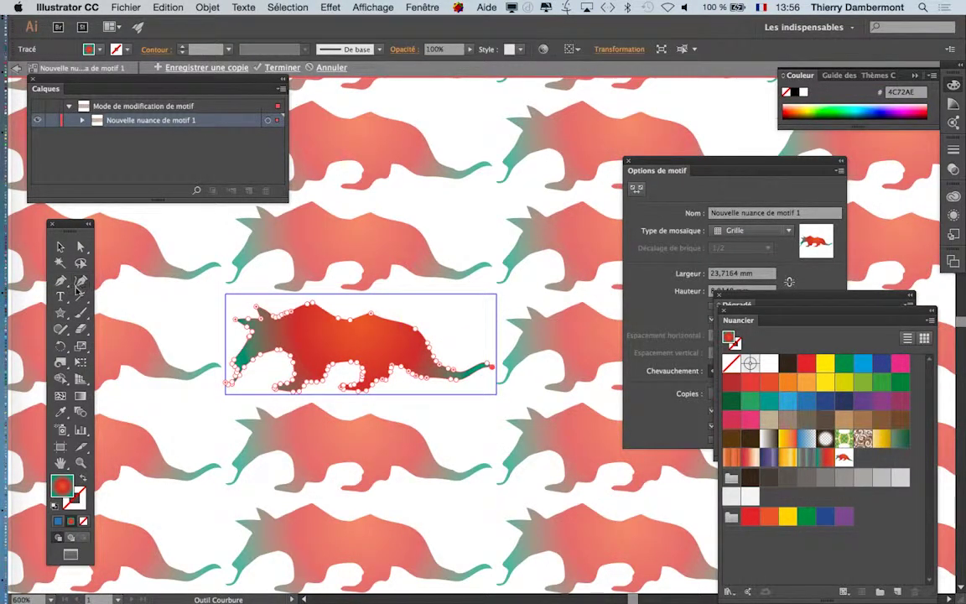
left_click(67, 332)
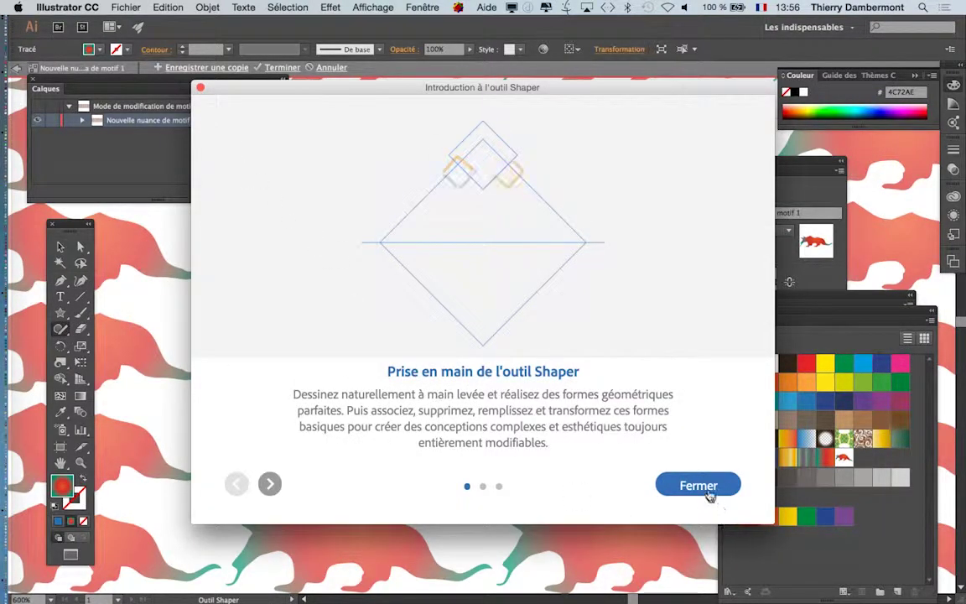
left_click(675, 485)
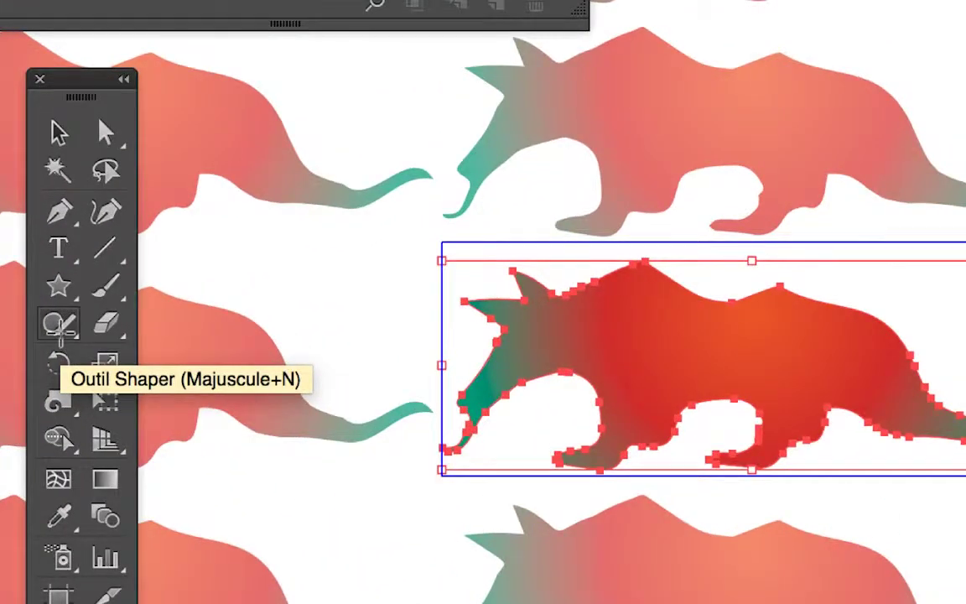
Redraw the anteater's humped back as one smooth arch with the Pencil tool (Outil Crayon)
left_click(59, 329)
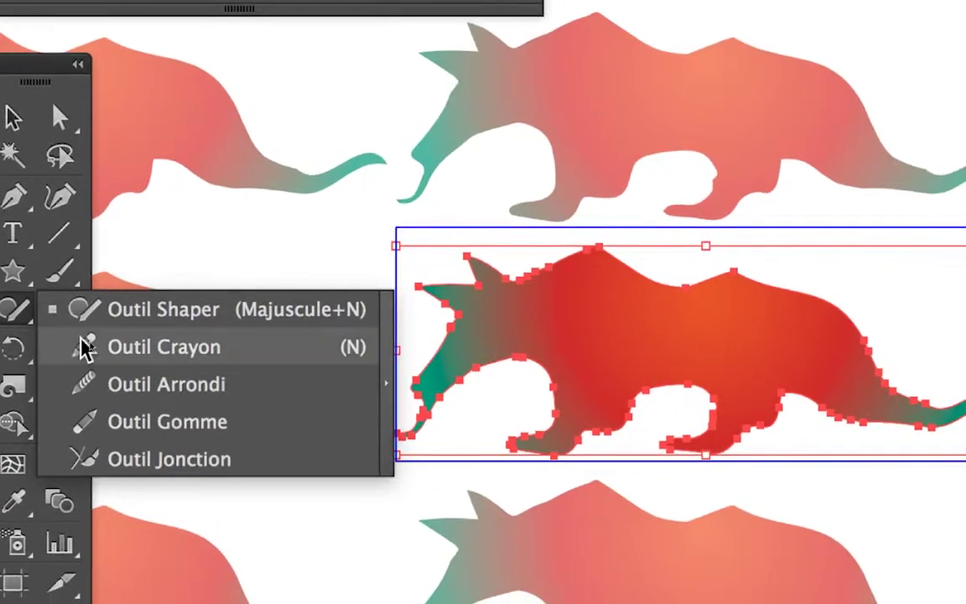
left_click(84, 348)
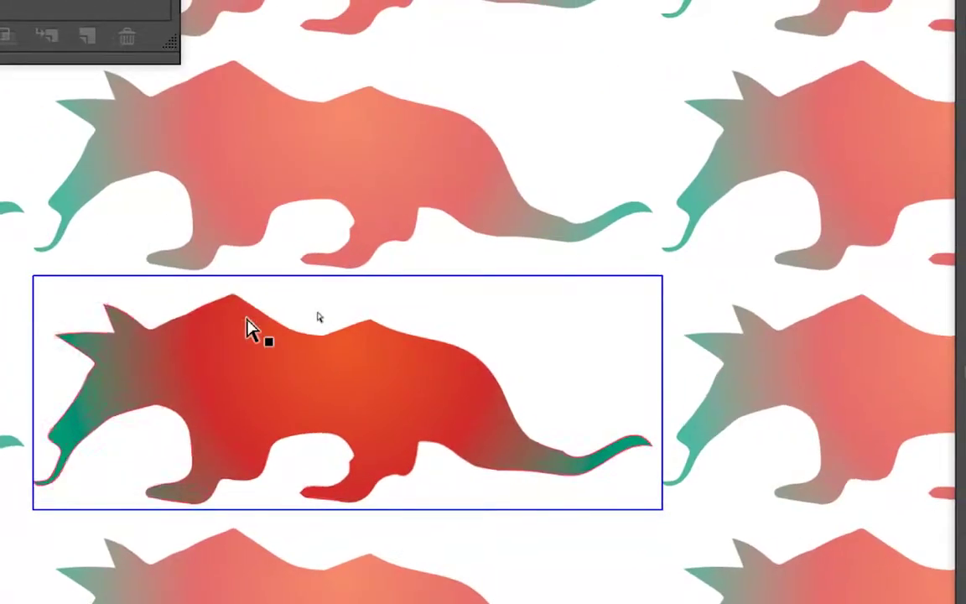
left_click(252, 327, "ctrl")
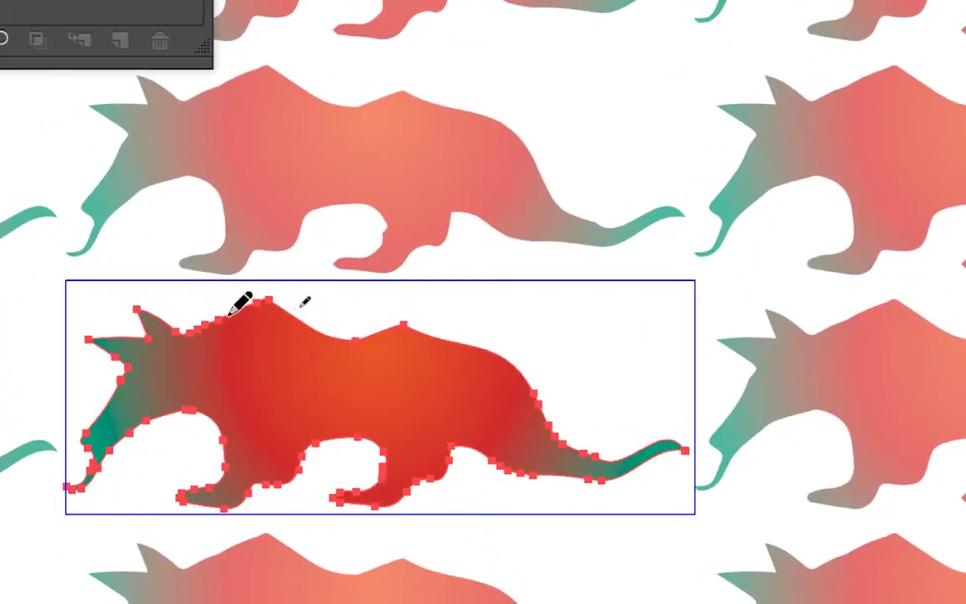
left_click_drag(265, 300, 507, 344)
mouse_move(324, 328)
left_mouse_down()
mouse_move(365, 372)
mouse_move(390, 471)
left_mouse_up()
left_click(317, 376, "ctrl")
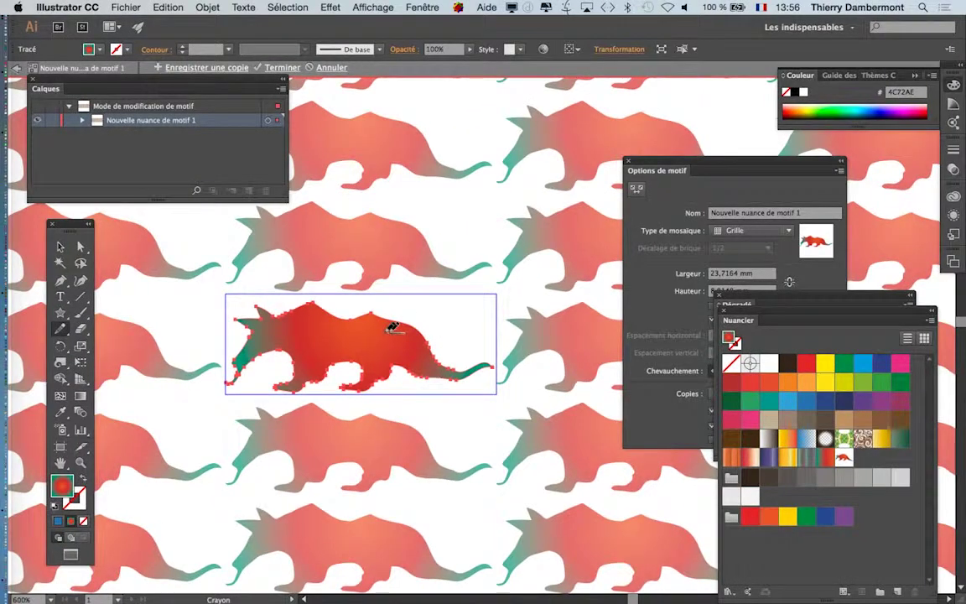
scroll(389, 329, "up", 1)
left_click_drag(289, 296, 371, 309)
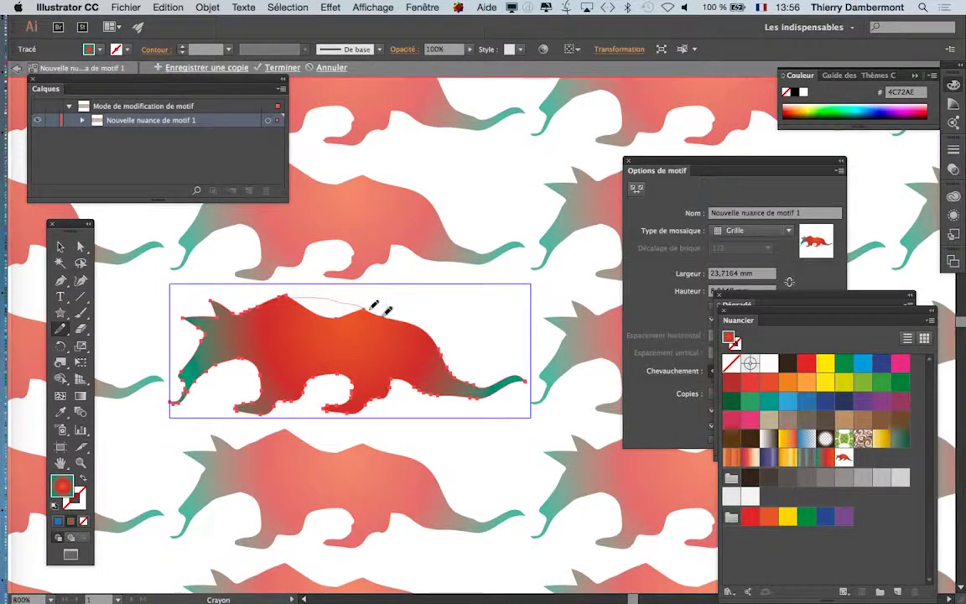
Redraw the upper edge of the anteater's tail out past the tile edge and reshape the rear of its front leg arch
mouse_move(443, 343)
left_mouse_down()
mouse_move(358, 306)
mouse_move(407, 328)
mouse_move(472, 378)
left_mouse_up()
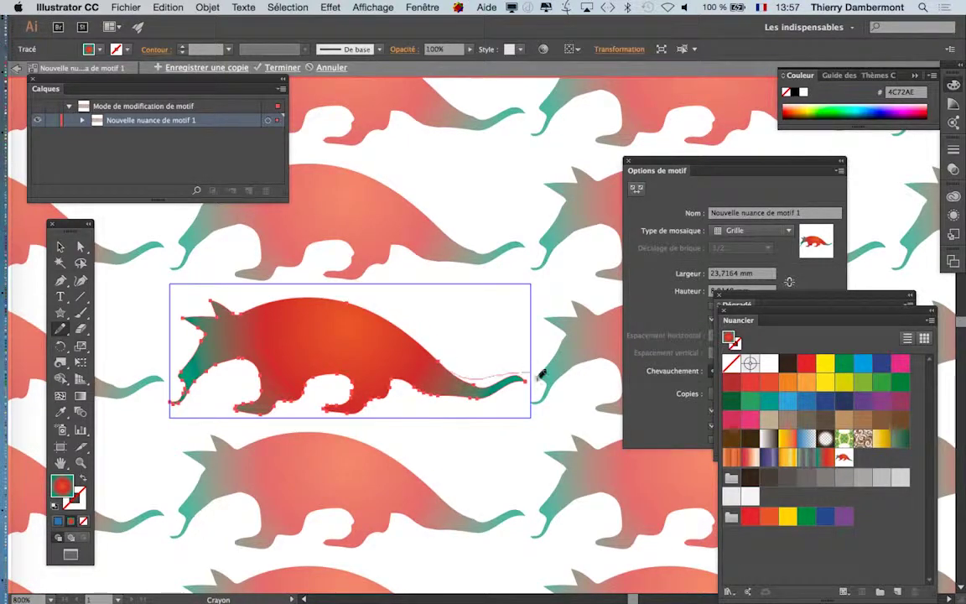
left_click_drag(527, 375, 533, 380)
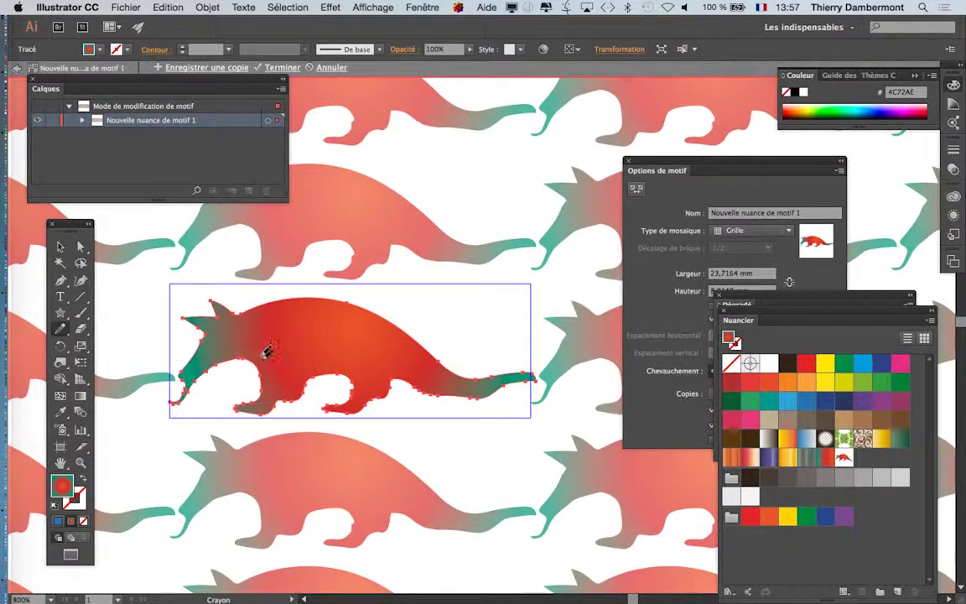
mouse_move(269, 375)
left_mouse_down()
mouse_move(265, 392)
mouse_move(279, 405)
left_mouse_up()
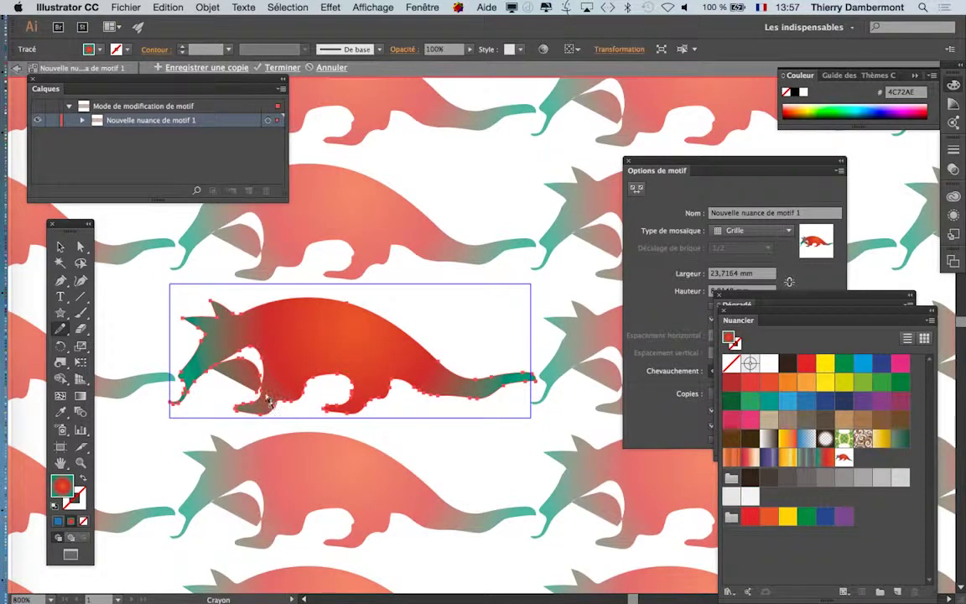
scroll(256, 382, "up", 1)
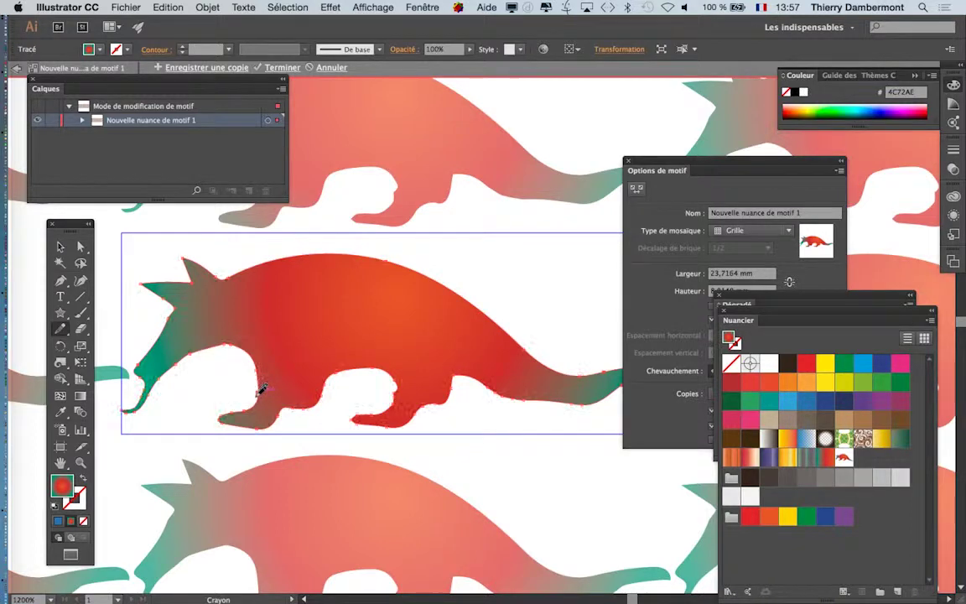
left_click_drag(262, 388, 271, 384)
scroll(353, 327, "down", 1)
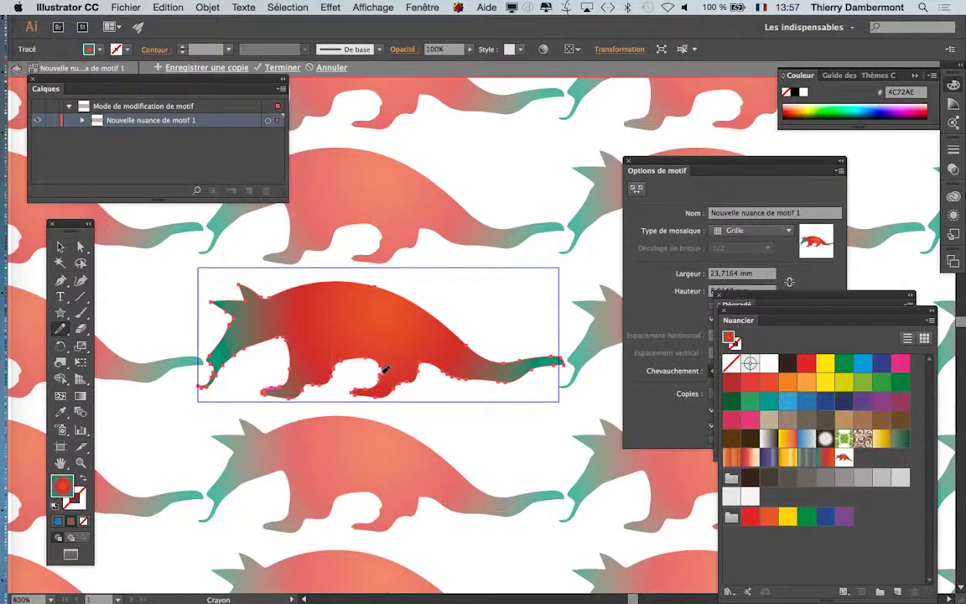
Redraw the belly arch between the legs and the tail's underside up to a pointed tip, and deselect the anteater
left_click_drag(335, 370, 383, 370)
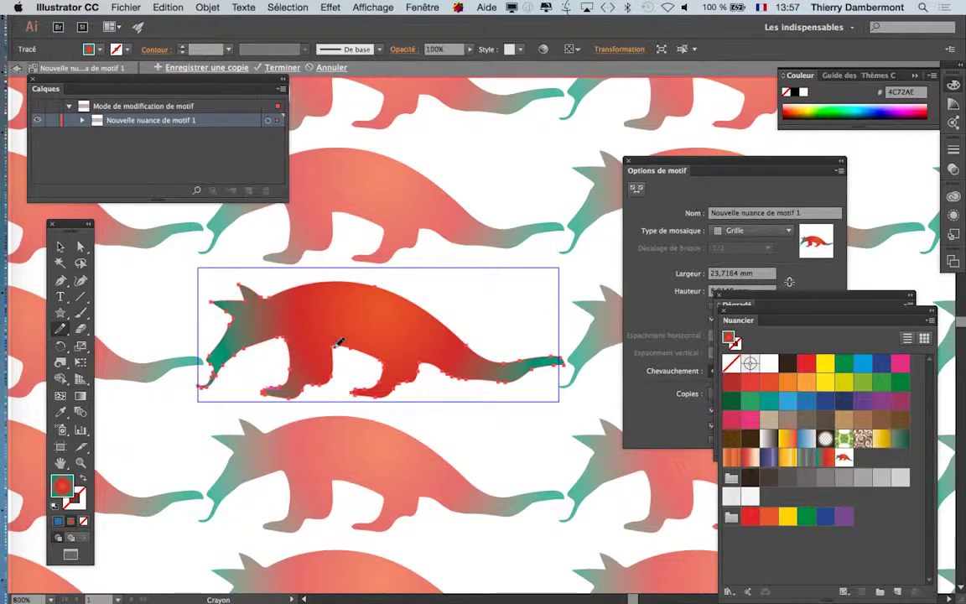
left_click_drag(307, 384, 313, 383)
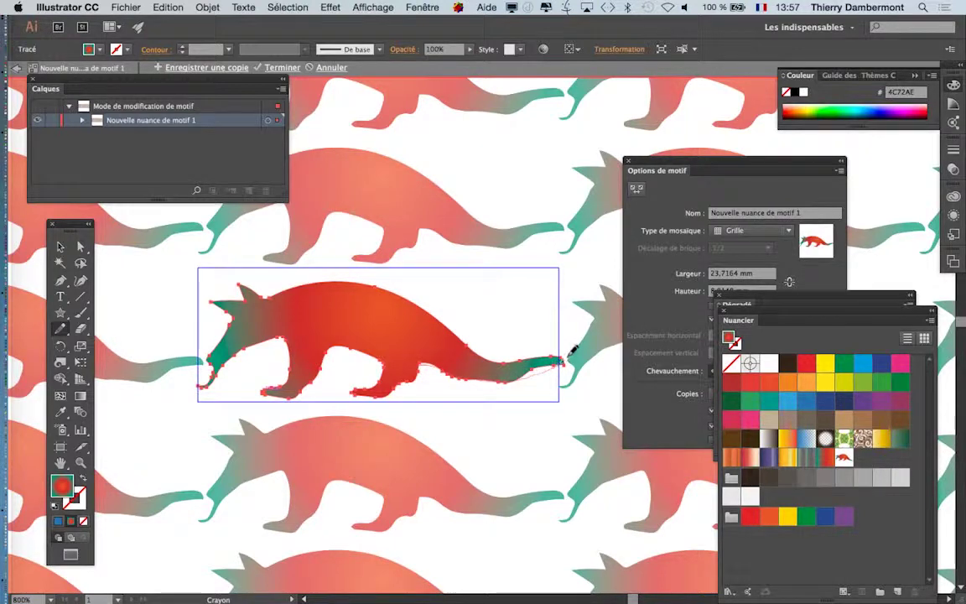
left_click_drag(549, 352, 520, 354)
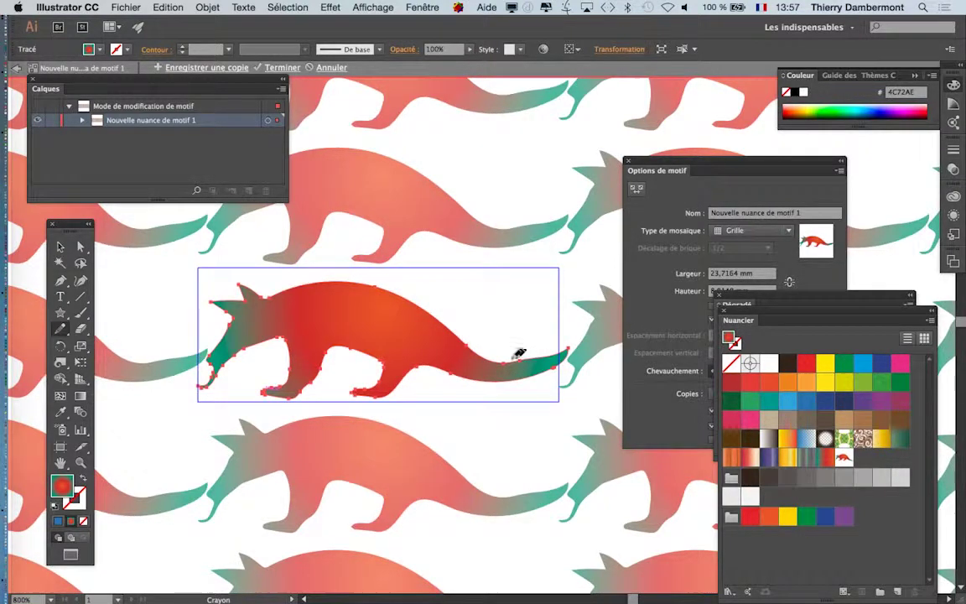
key("super+minus")
key("super+minus")
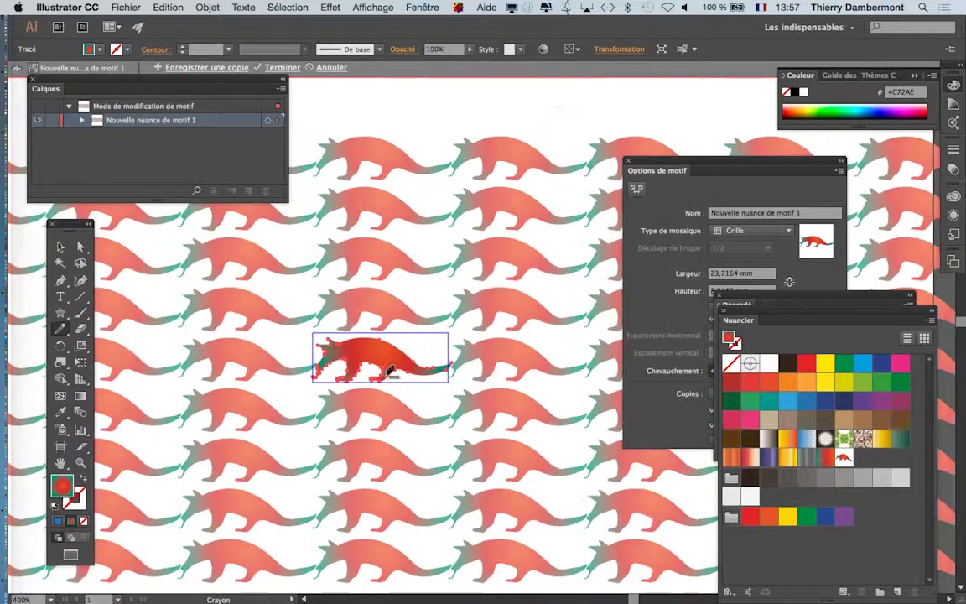
key("a")
key("n")
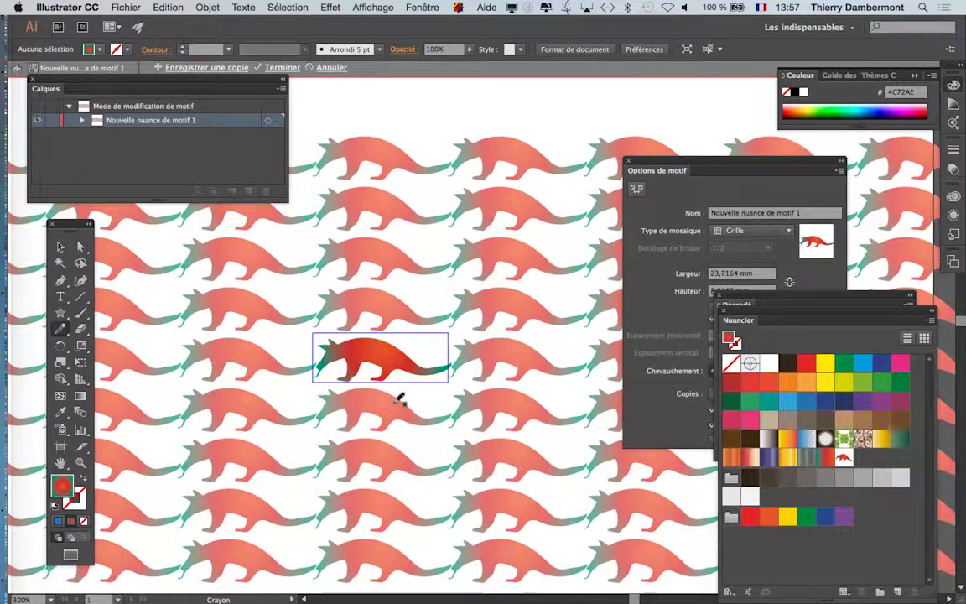
Enlarge the pattern tile around the anteater to 32,6319 × 16,316 mm with the Pattern Tile tool (Outil Mosaïque de motifs)
scroll(399, 384, "up", 2)
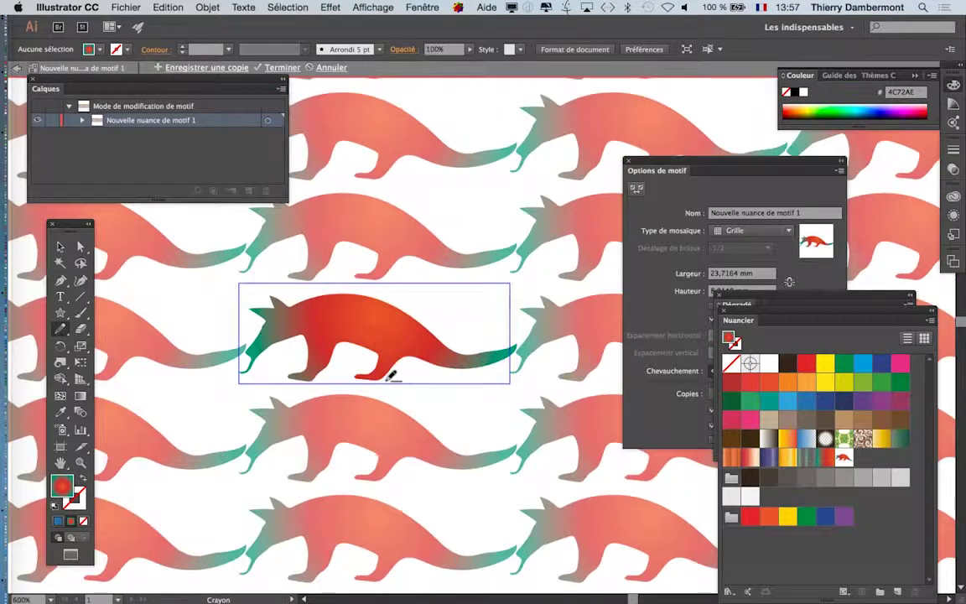
scroll(392, 377, "down", 1)
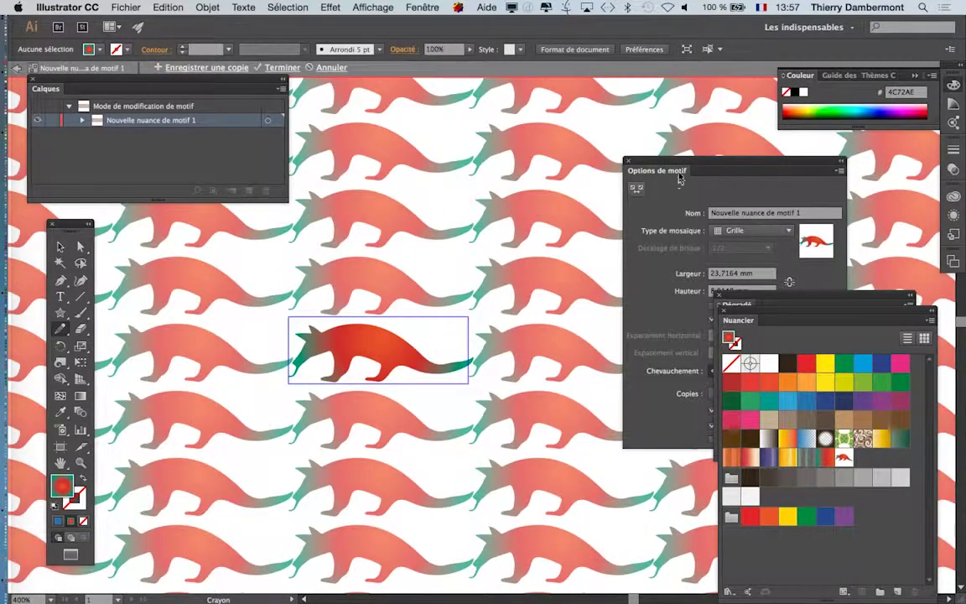
left_click_drag(669, 162, 576, 111)
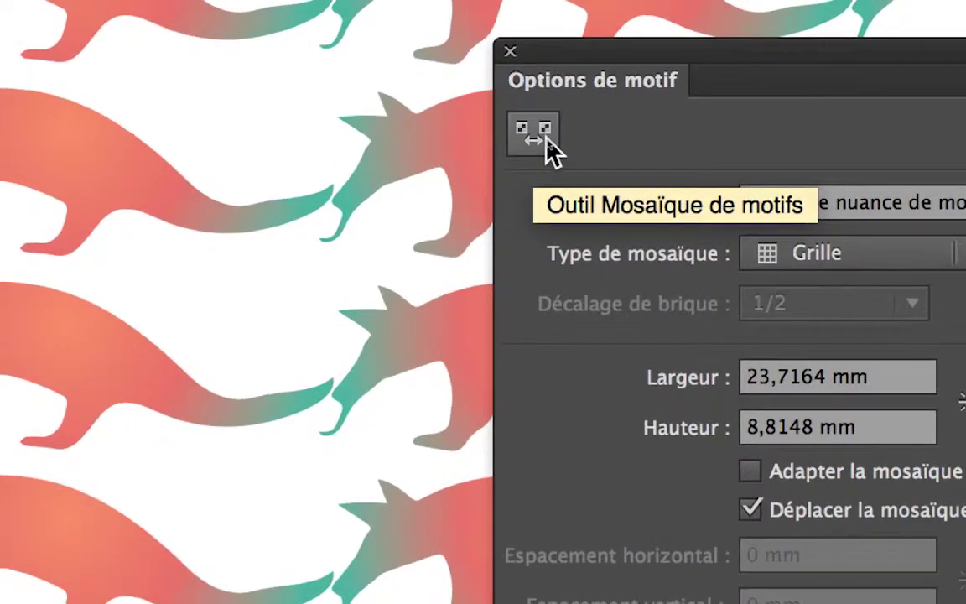
left_click(546, 141)
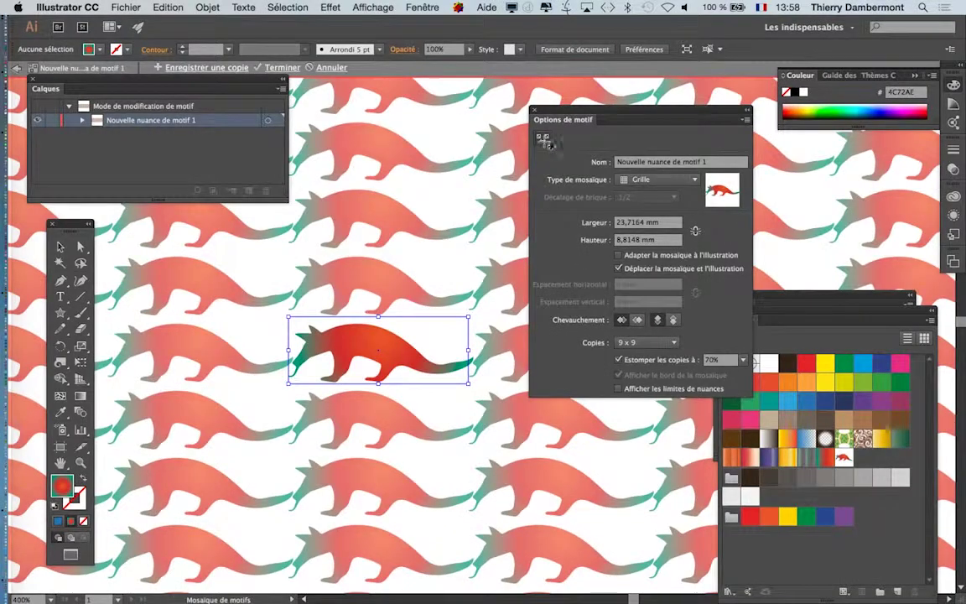
left_click_drag(558, 113, 768, 146)
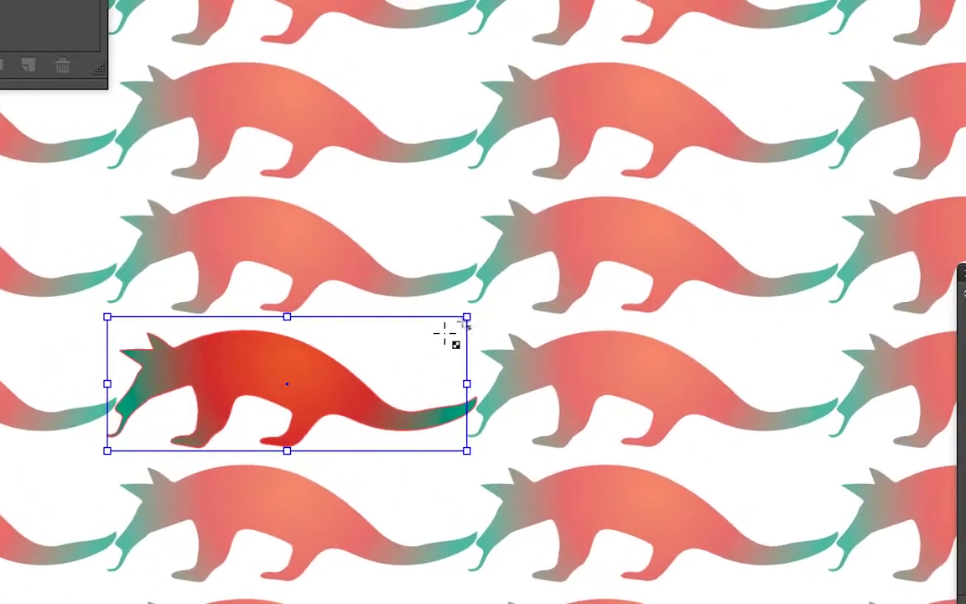
left_click_drag(453, 327, 501, 265)
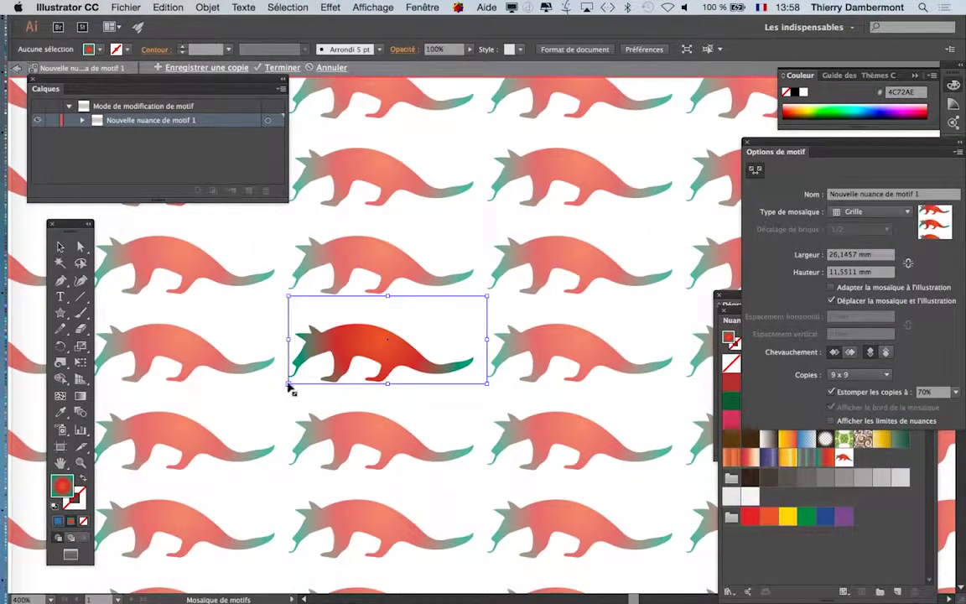
left_click_drag(289, 385, 254, 406)
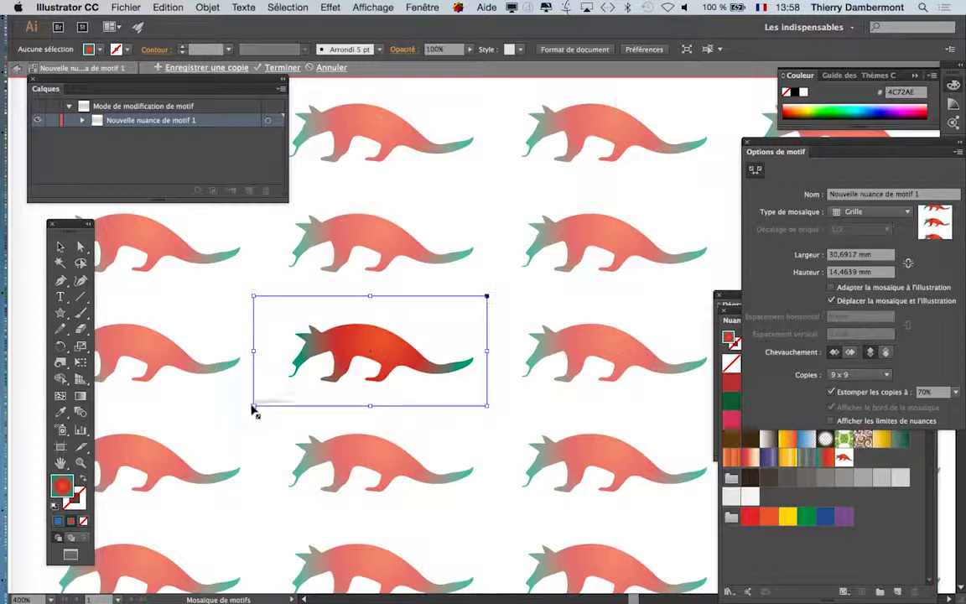
left_click_drag(253, 408, 240, 426)
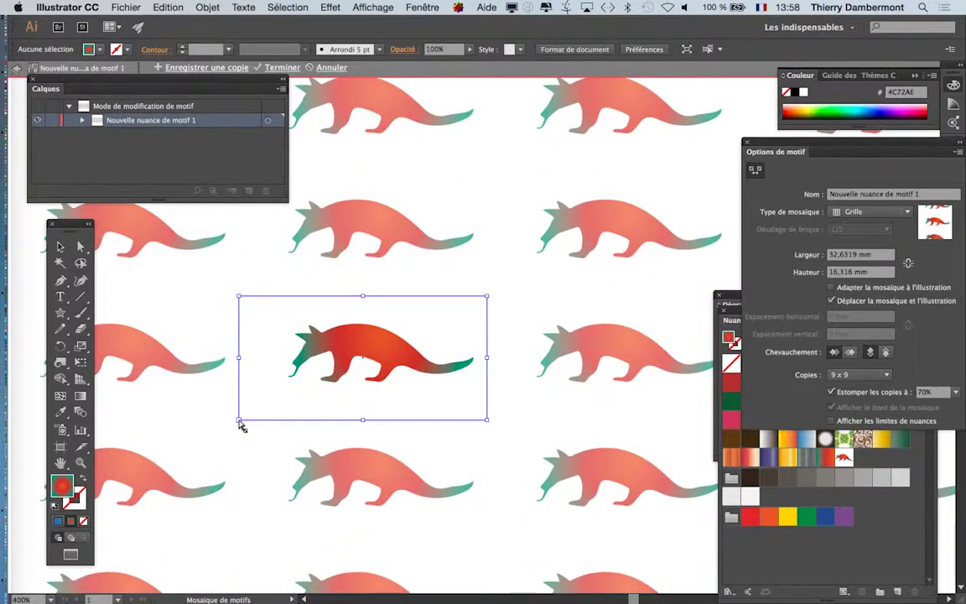
Try the Brique par colonne tile type, and set the pattern's tile type to Brique par rangée
left_click_drag(773, 145, 560, 136)
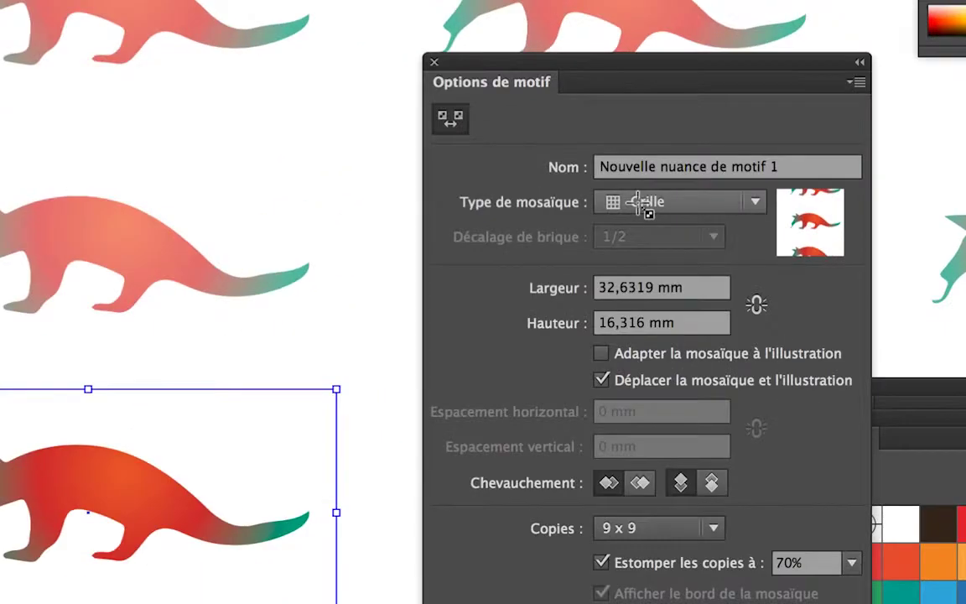
left_click(639, 203)
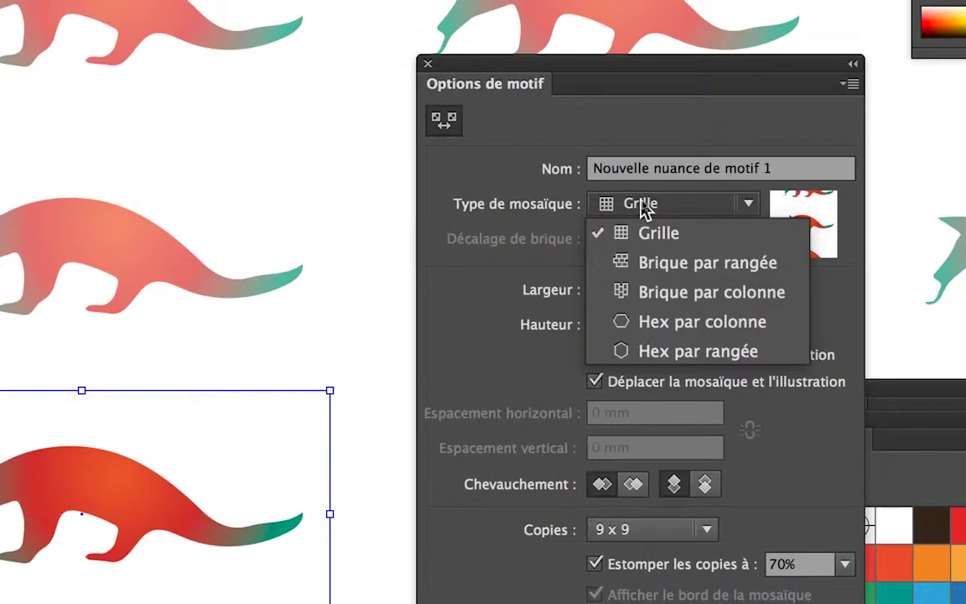
left_click(651, 233)
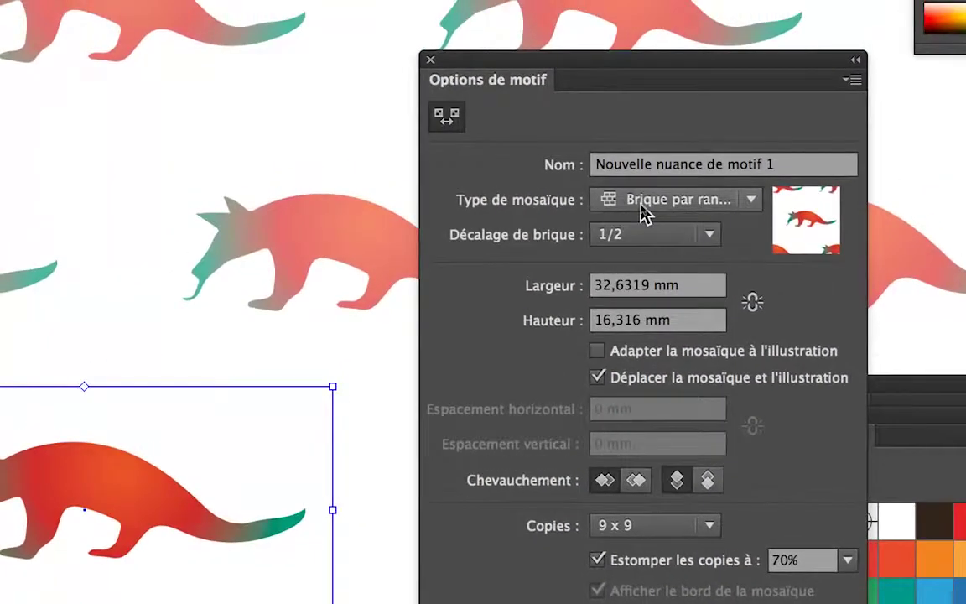
left_click(645, 201)
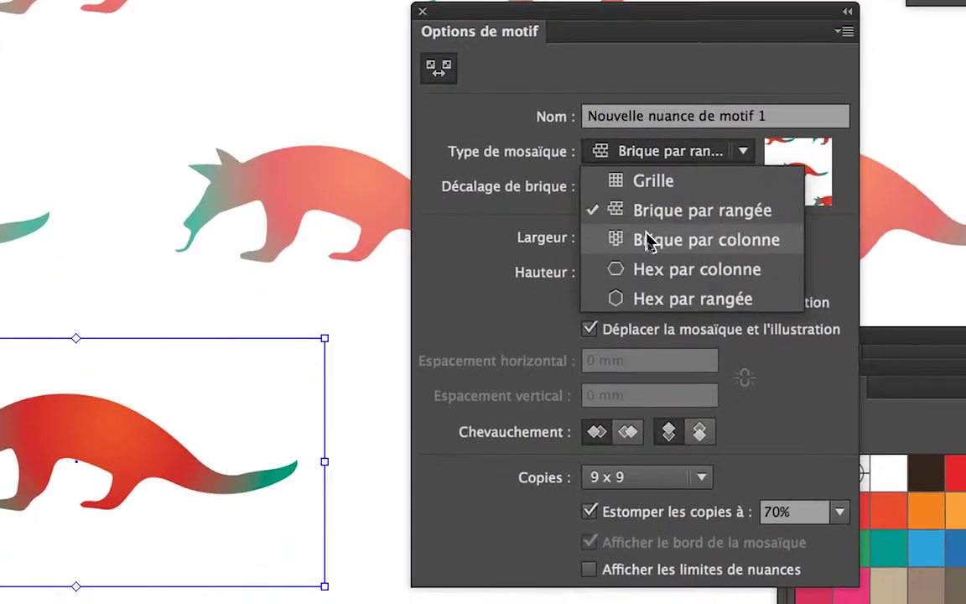
left_click(650, 240)
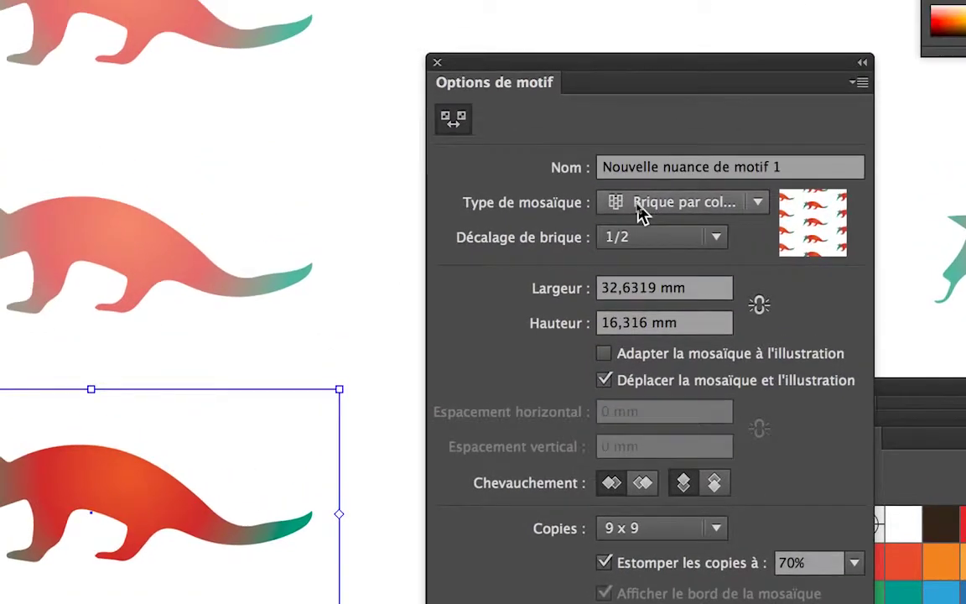
left_click(641, 212)
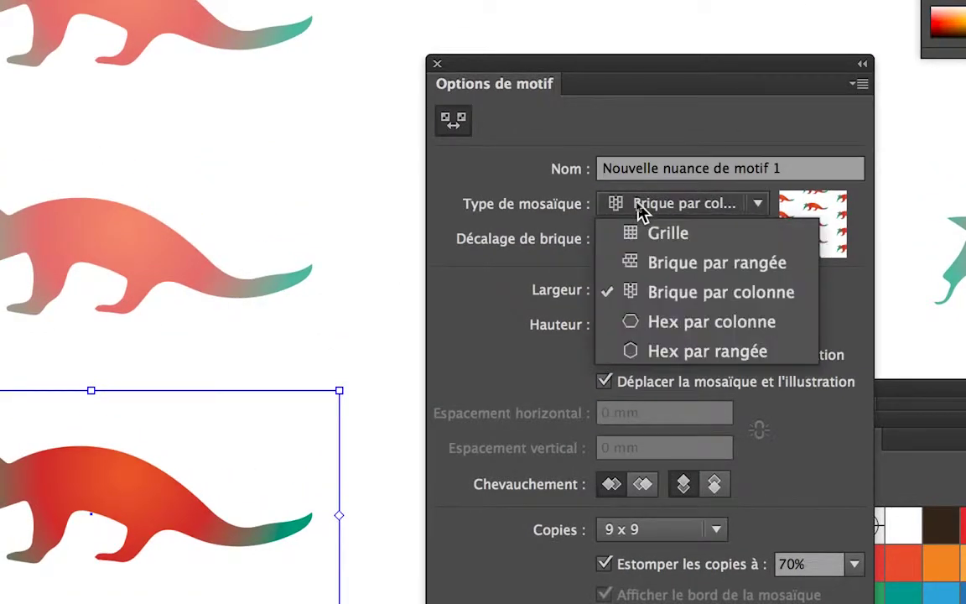
left_click(658, 262)
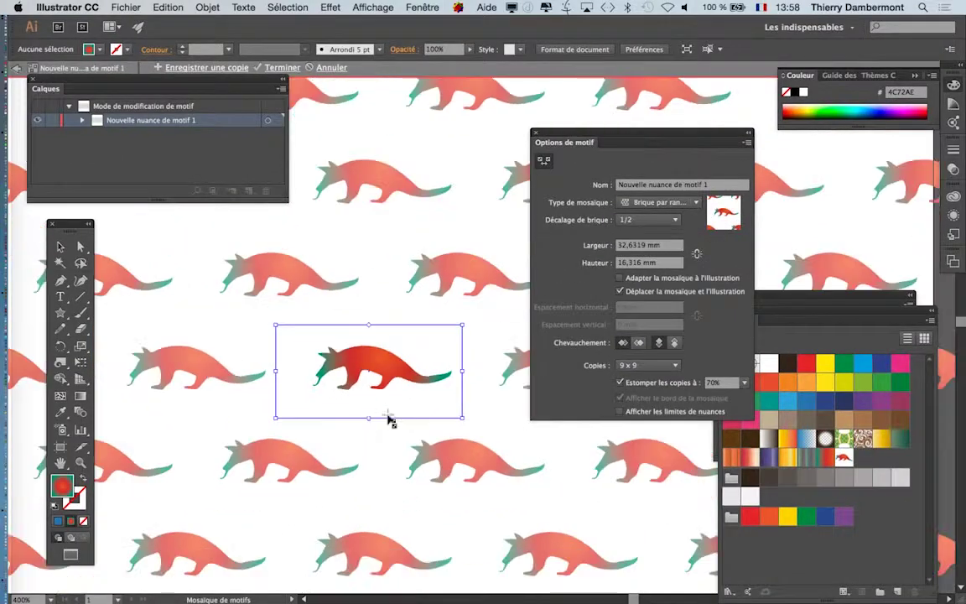
Leave tile resizing by switching to the Selection tool, with all the pattern repeats in view
scroll(388, 421, "down", 1)
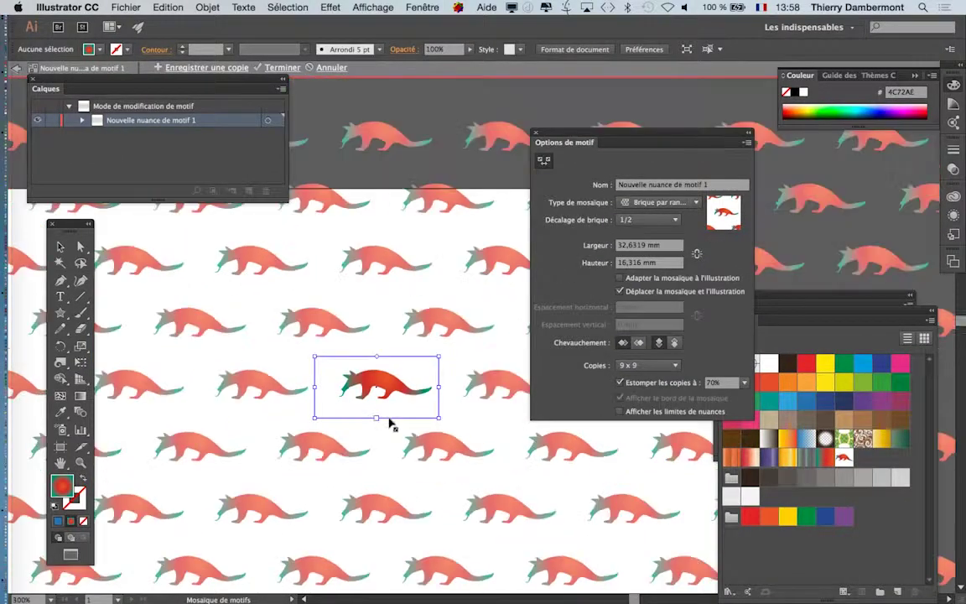
scroll(391, 426, "down", 1)
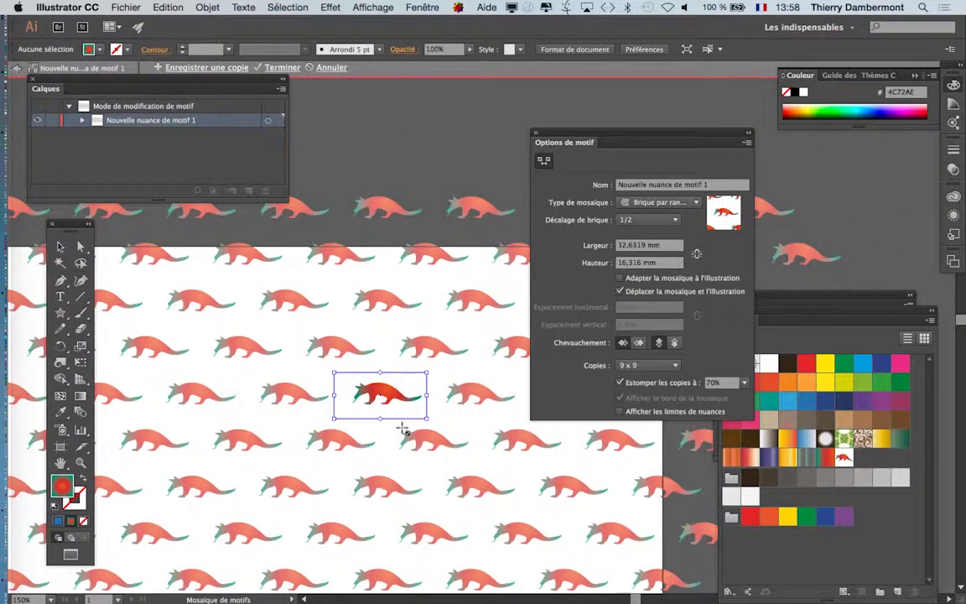
scroll(402, 429, "down", 1)
left_click_drag(367, 435, 316, 367)
left_click(59, 246)
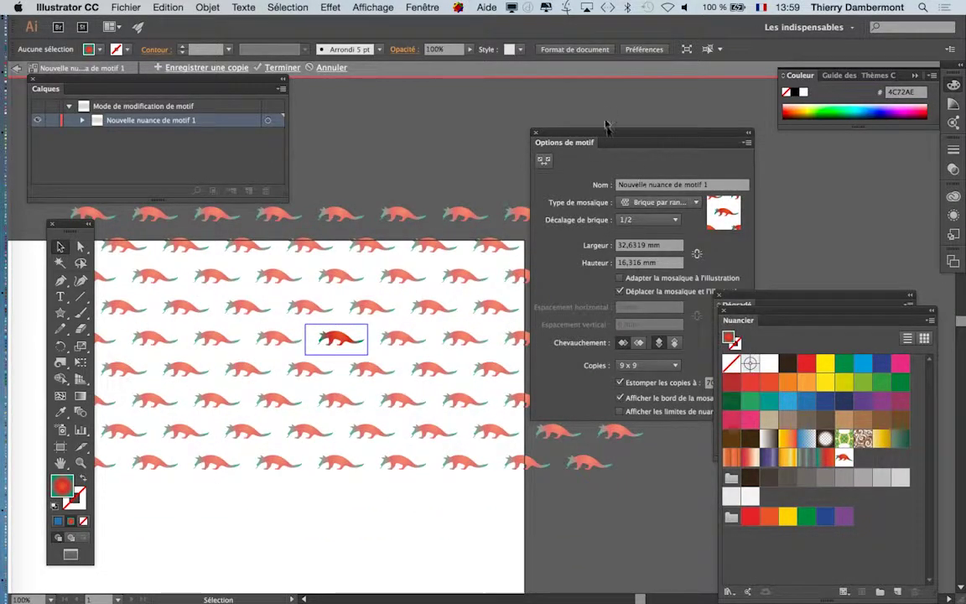
Move the Options de motif and Calques panels to clear the view of the pattern repeats
left_click_drag(570, 134, 467, 107)
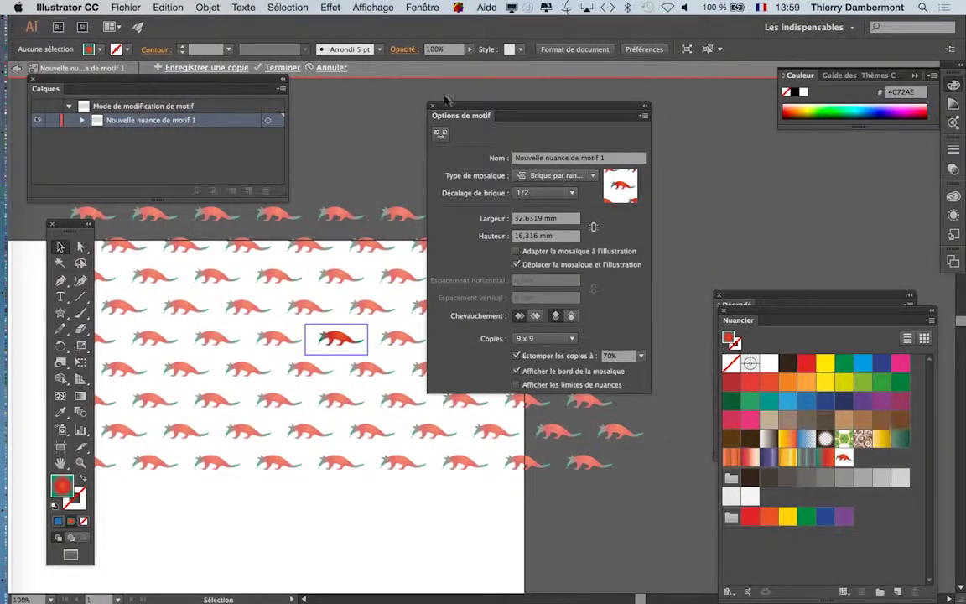
left_click_drag(191, 81, 852, 152)
left_click_drag(487, 106, 608, 106)
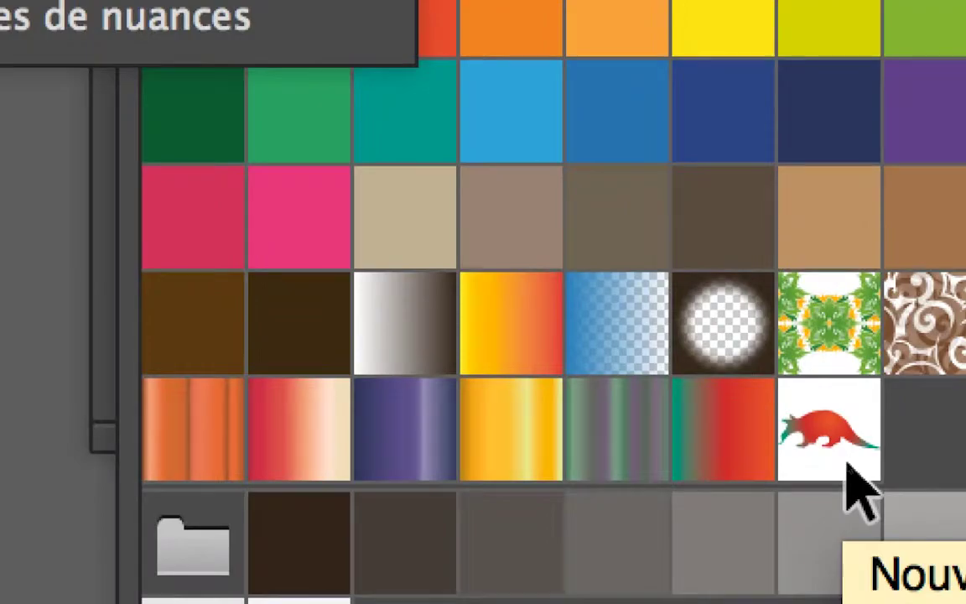
Exit the anteater swatch's pattern editing mode and return to the artboard with the two pattern-filled triangles
double_click(849, 472)
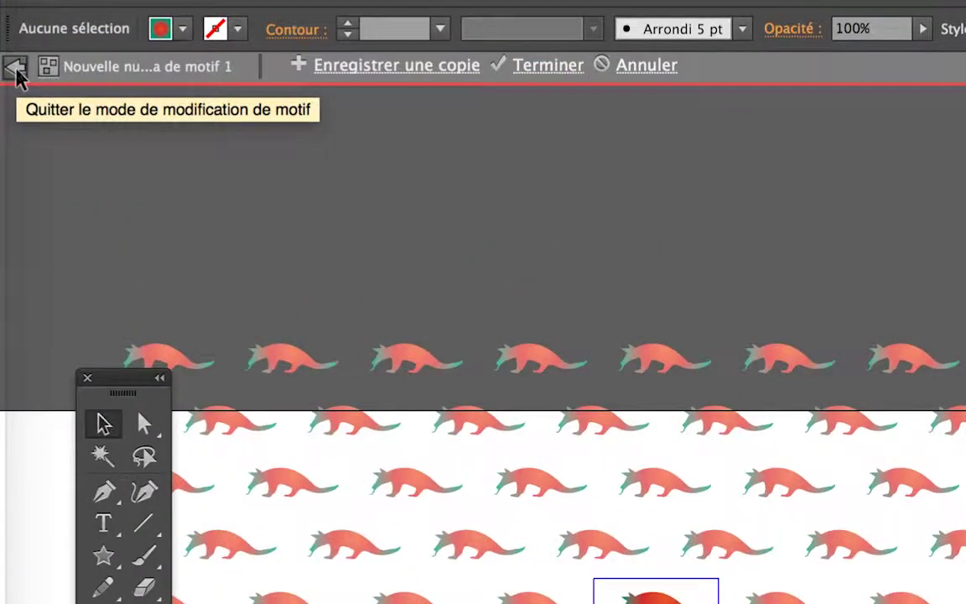
left_click(15, 69)
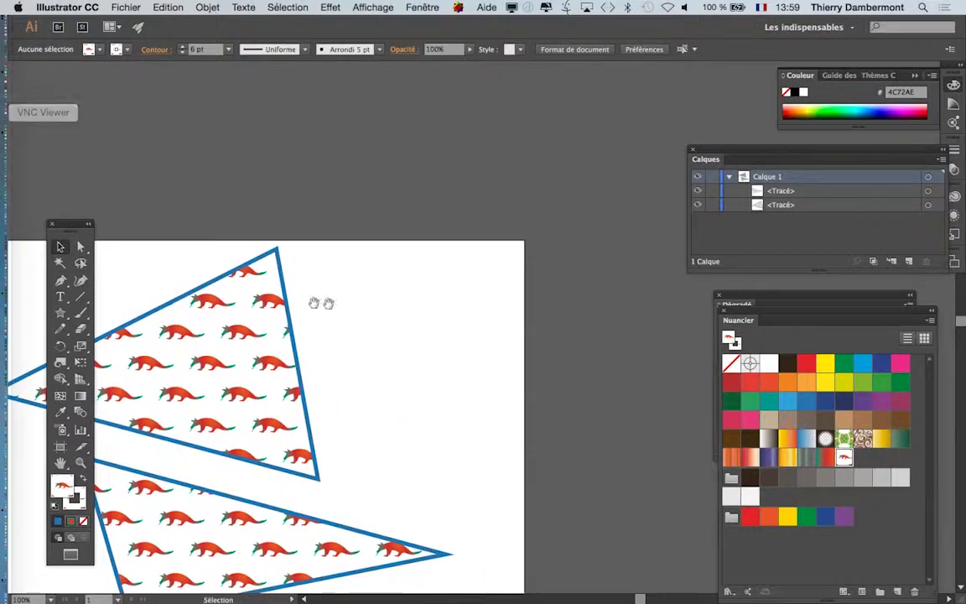
left_click_drag(314, 303, 490, 214)
left_click_drag(268, 304, 317, 308)
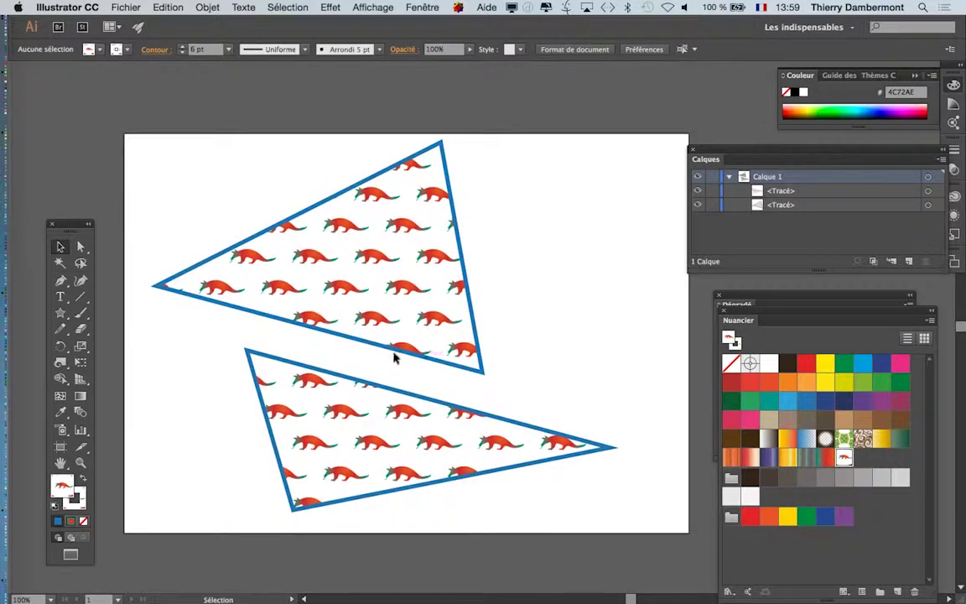
Save the document under the new name vectorisation - 05.ai in Adobe Illustrator (ai) format, in the same folder
key("ctrl+alt")
left_click(125, 6)
left_click(167, 119)
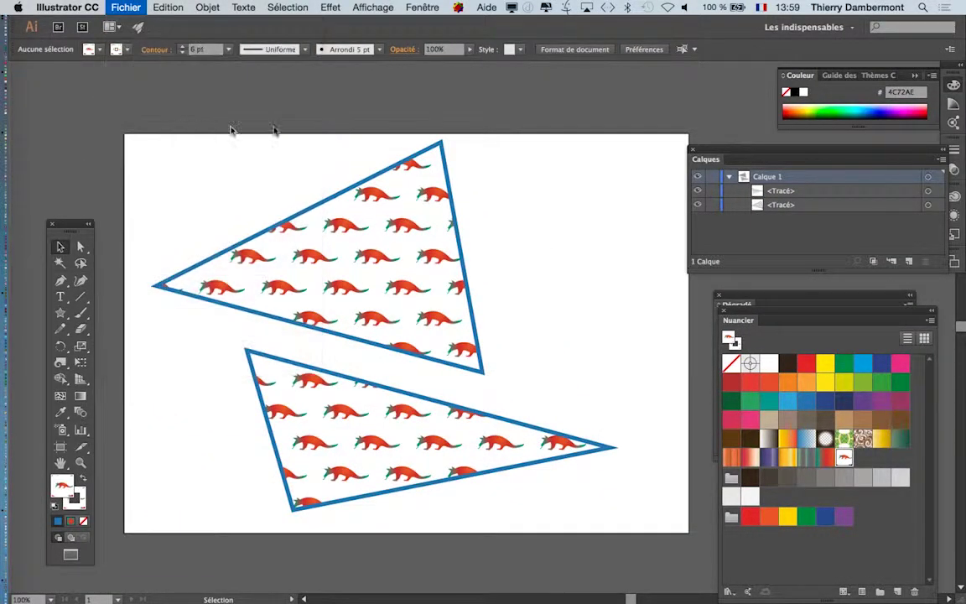
left_click(503, 83)
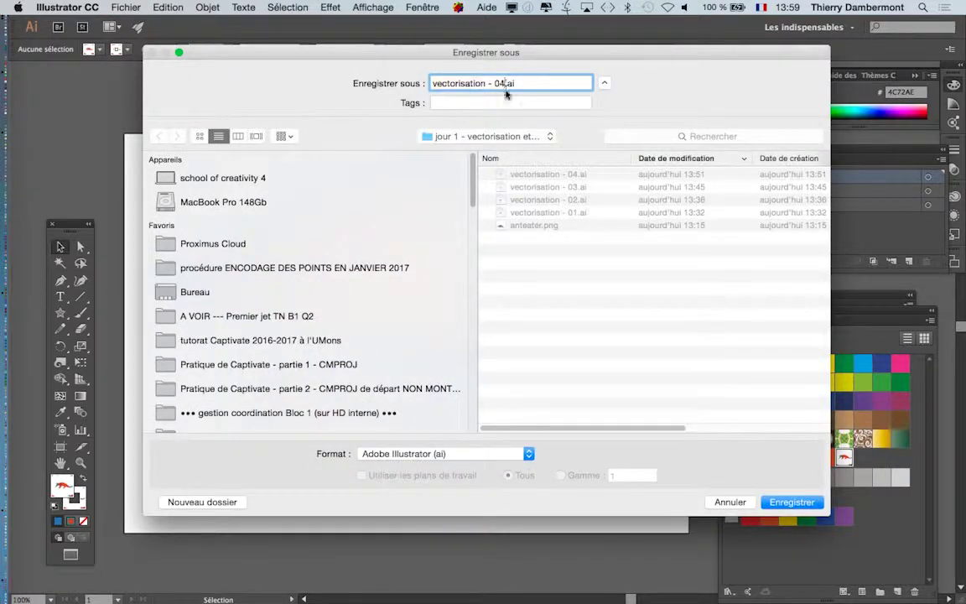
key("BackSpace")
type("5")
key("Return")
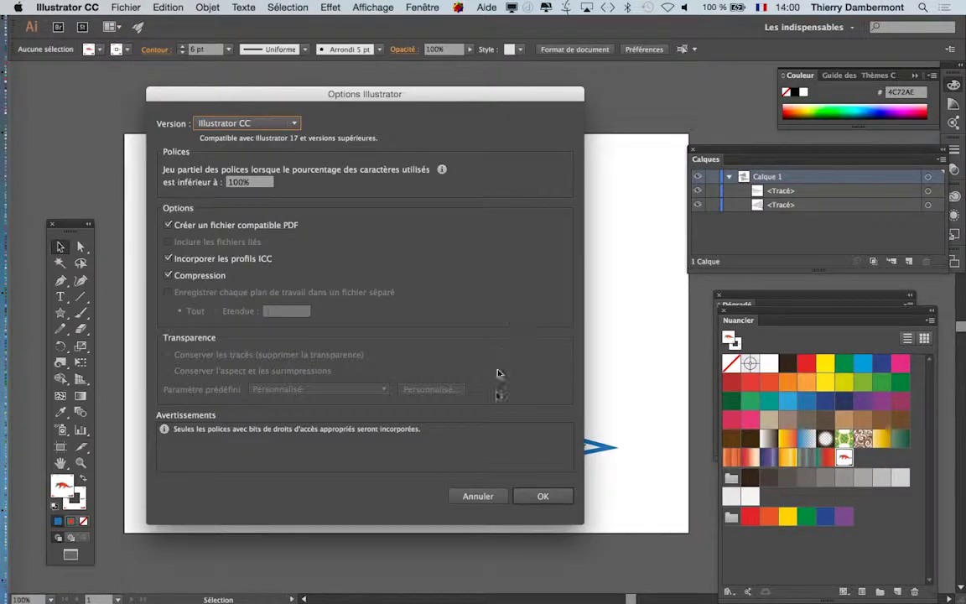